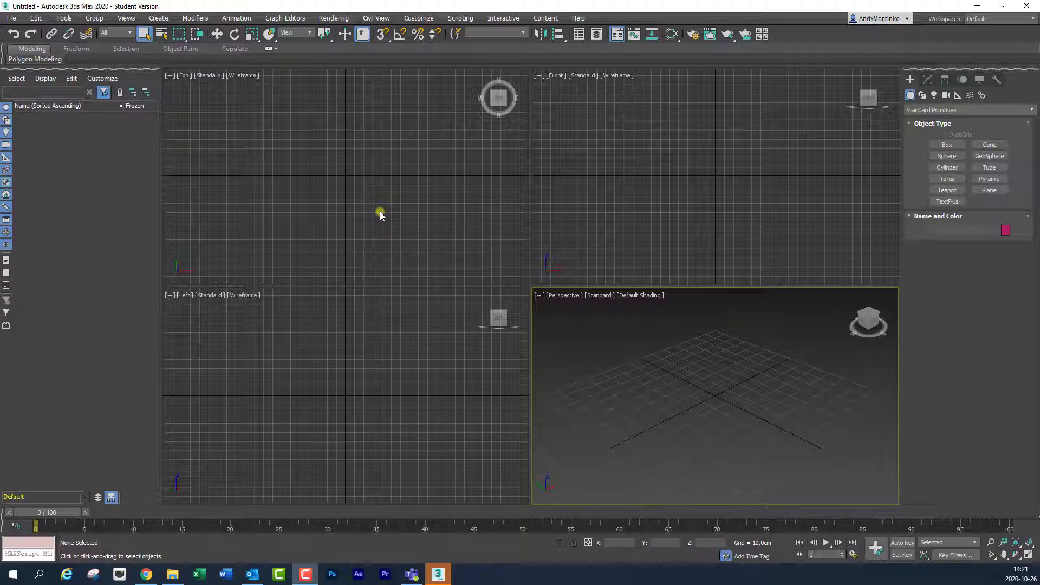
Step: Draw a rectangle spline about 90 cm long and 155 cm wide around the centre of the Top view
right_click(380, 213)
left_click(379, 213)
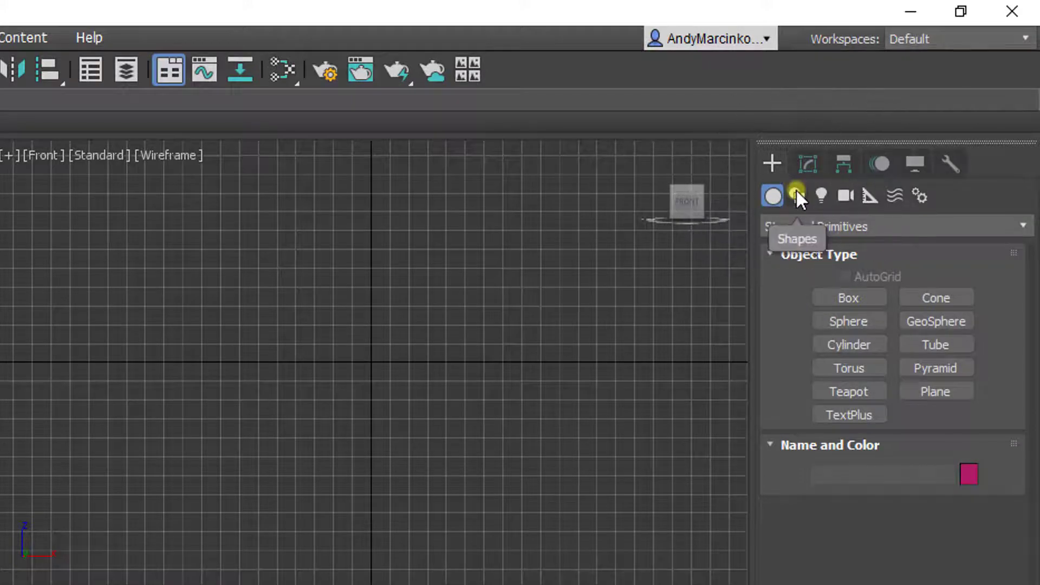
left_click(796, 193)
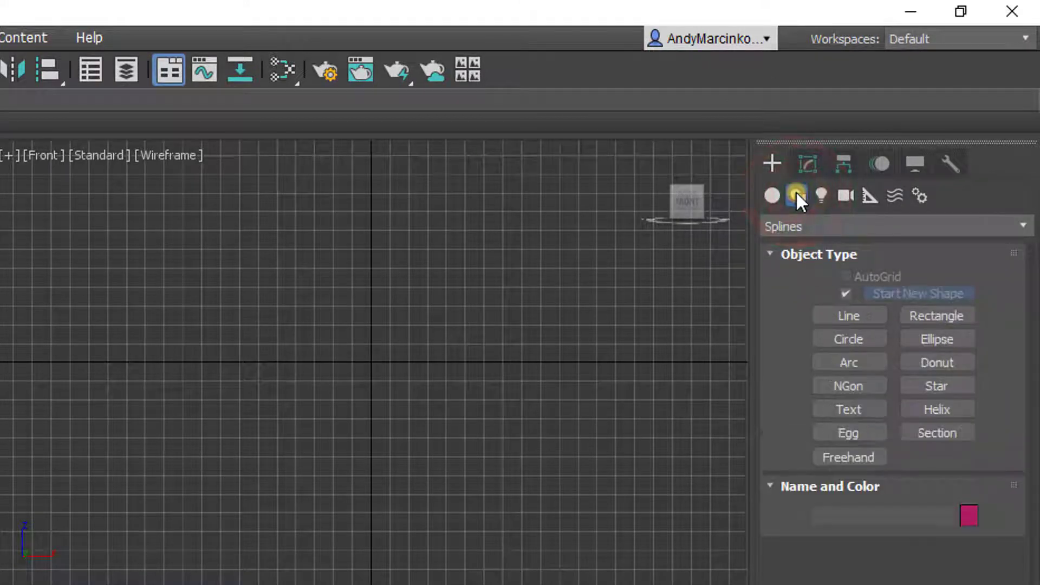
left_click(943, 318)
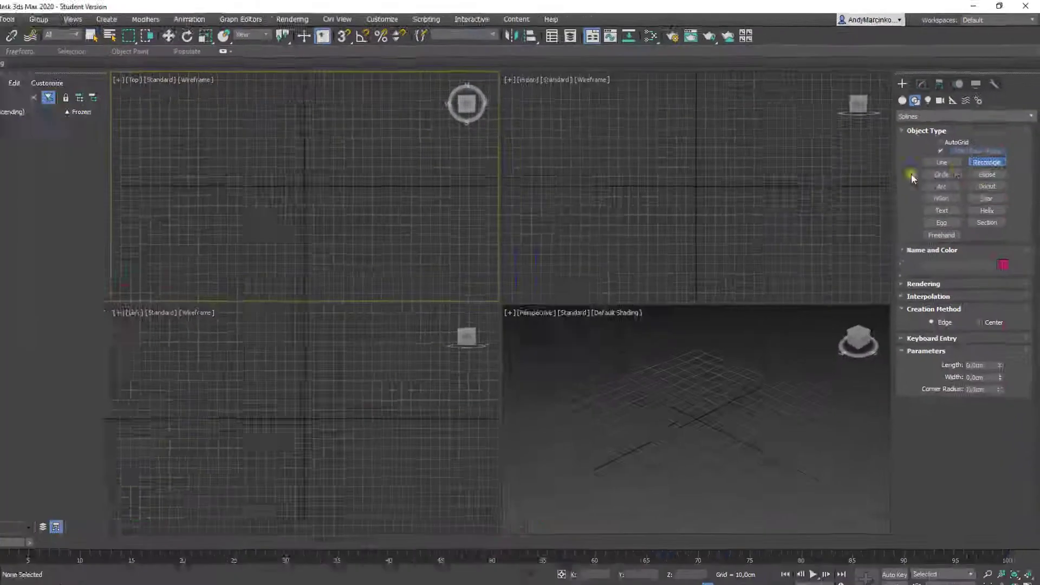
left_click_drag(271, 131, 411, 213)
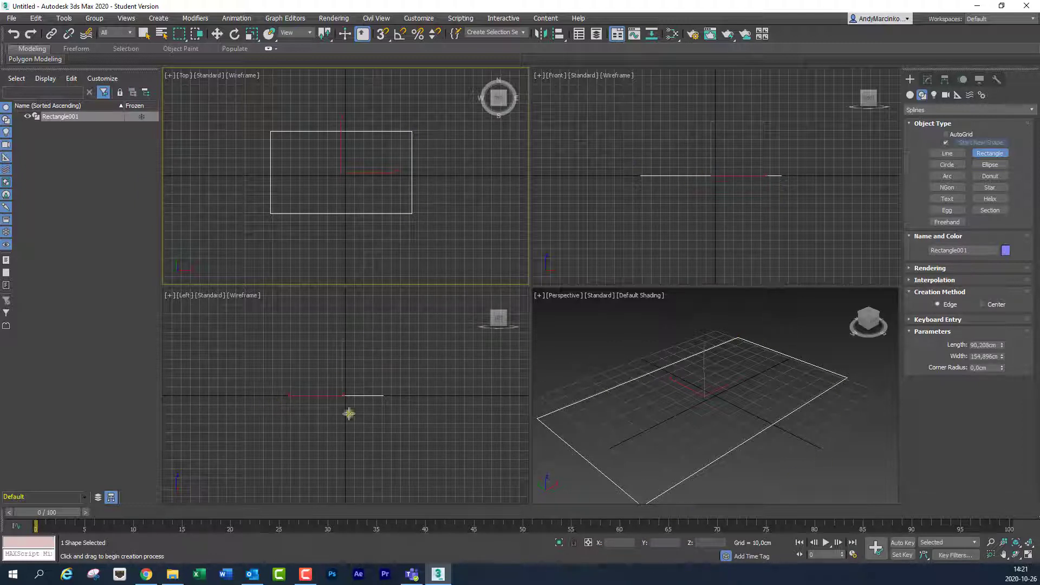
right_click(441, 236)
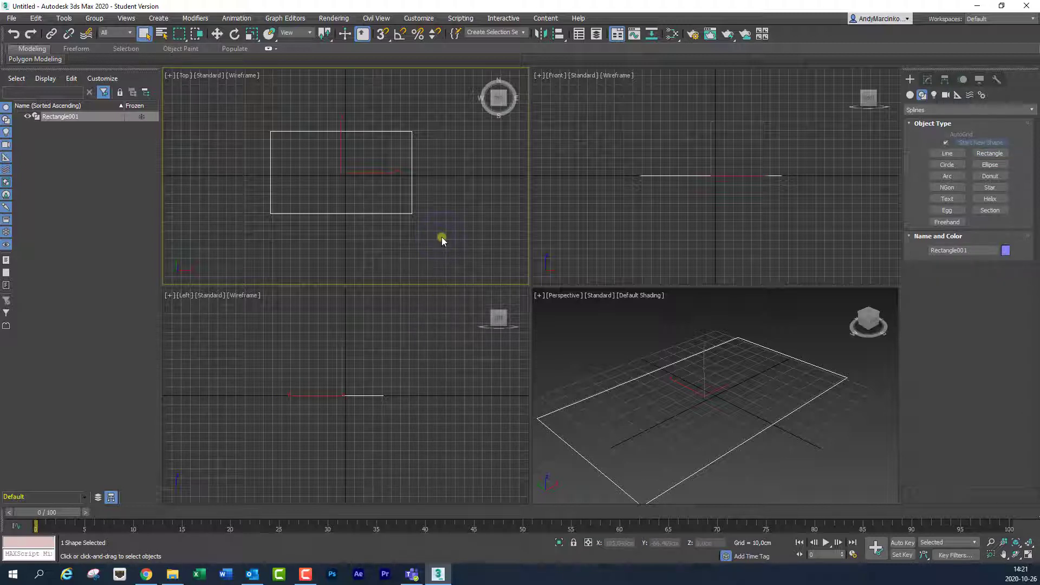
Step: Convert the rectangle to an Editable Spline
left_click(411, 212)
left_click(411, 211)
right_click(411, 212)
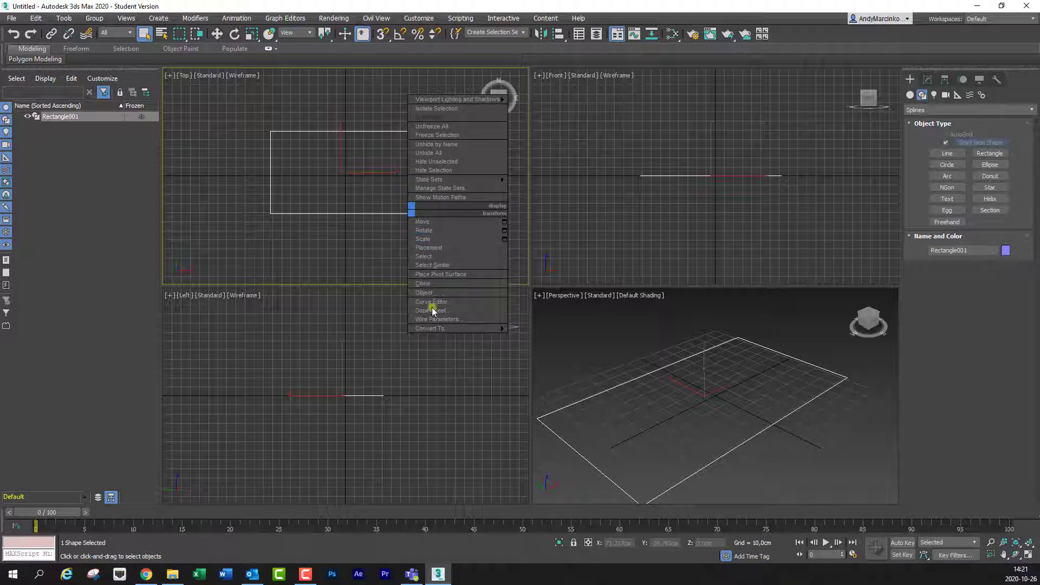
mouse_move(431, 328)
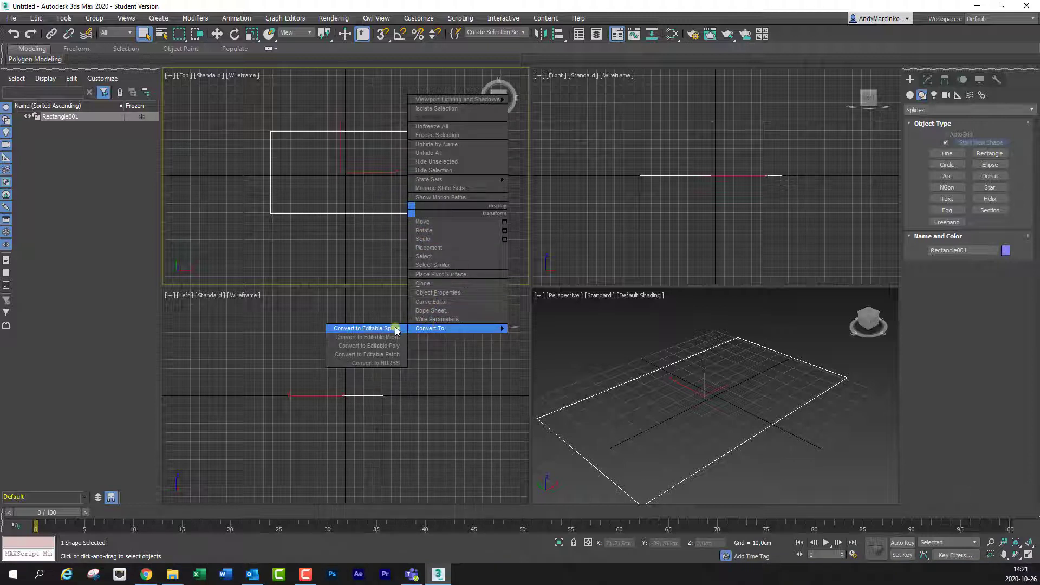
left_click(396, 328)
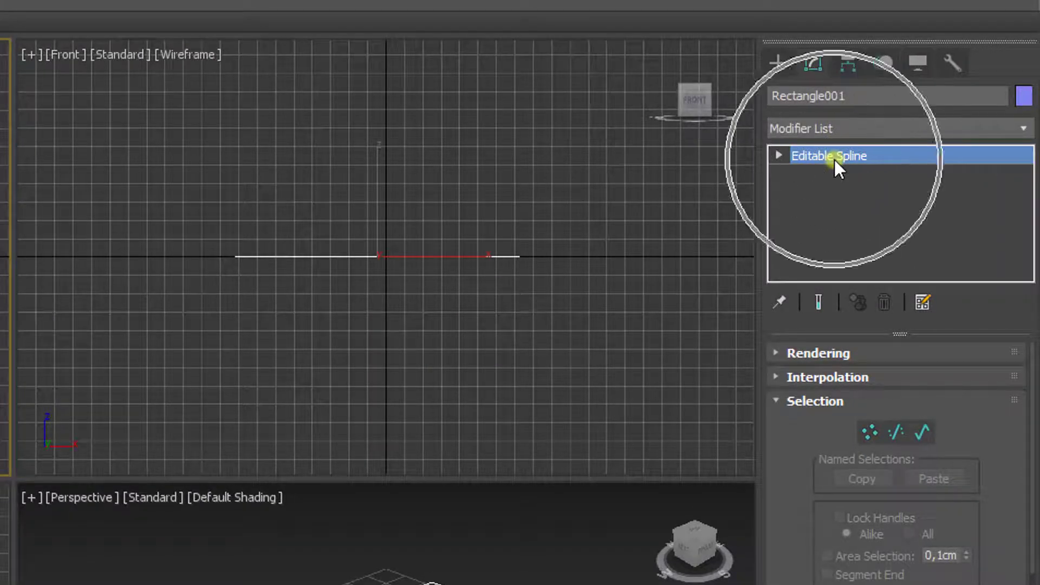
Step: Apply the Bevel modifier to the rectangle spline
left_click(846, 125)
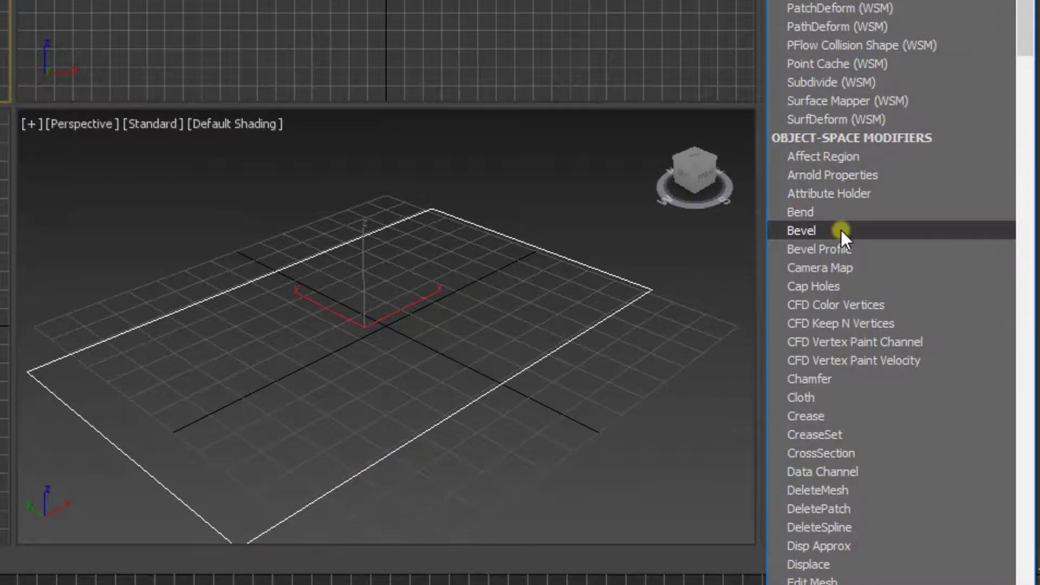
left_click(841, 230)
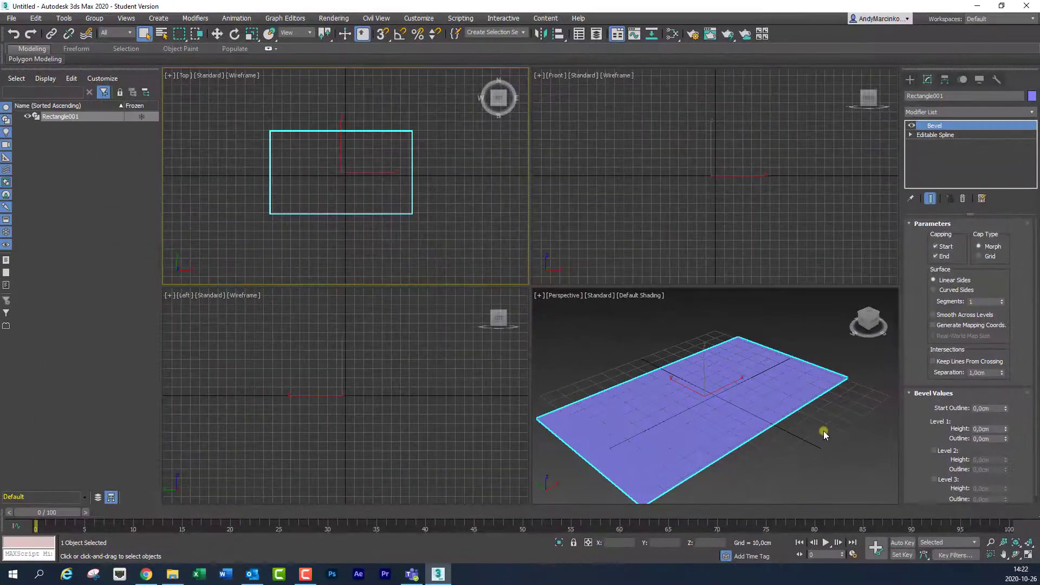
mouse_move(822, 430)
middle_mouse_down("alt")
mouse_move(795, 440)
mouse_move(822, 439)
middle_mouse_up("alt")
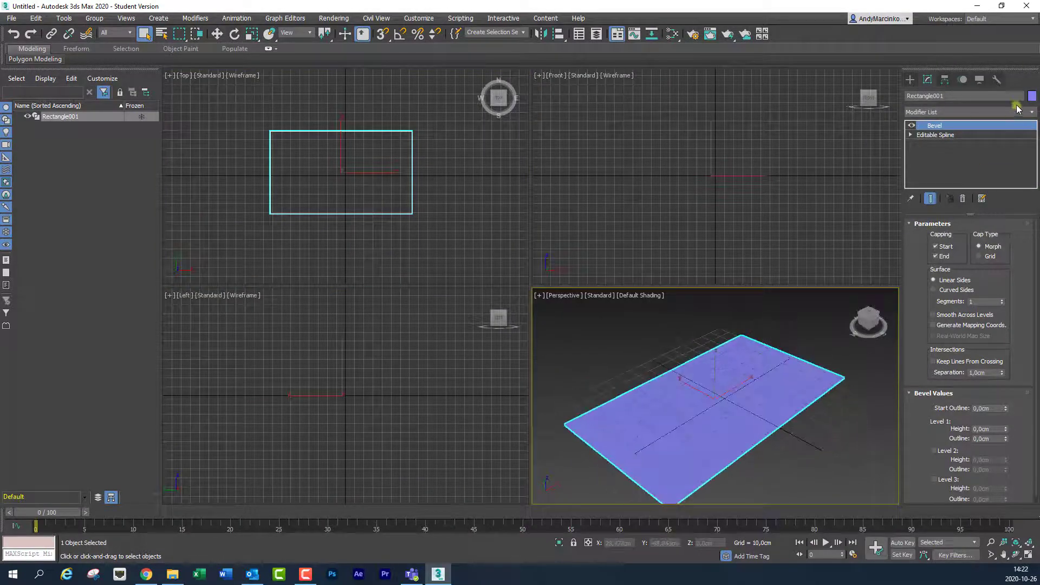
Step: Change the rectangle's object color to the custom blue and turn on edged faces in the Perspective view
left_click(1032, 96)
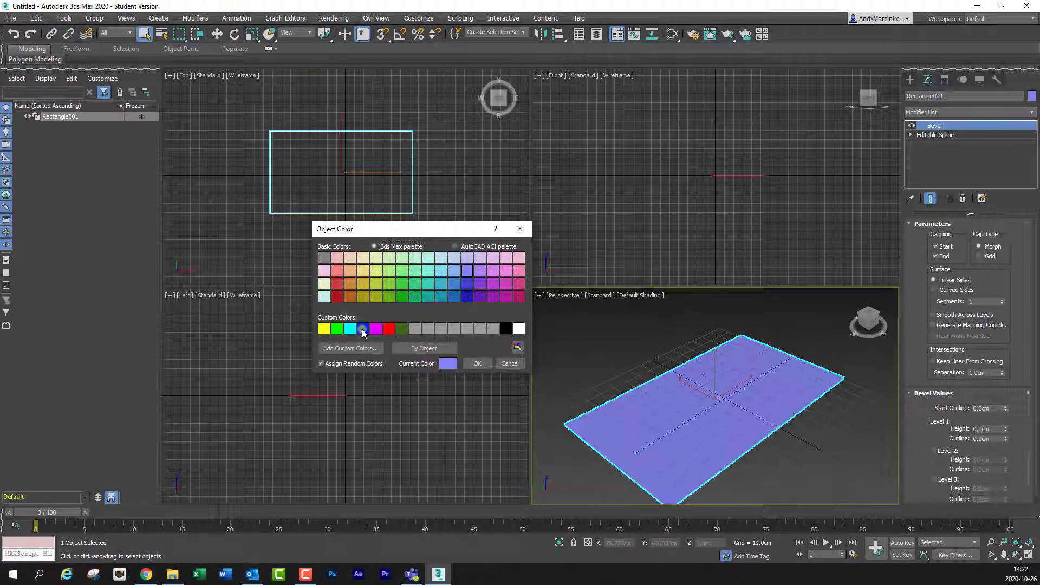
left_click(363, 329)
left_click(478, 363)
scroll(765, 443, "down", 1)
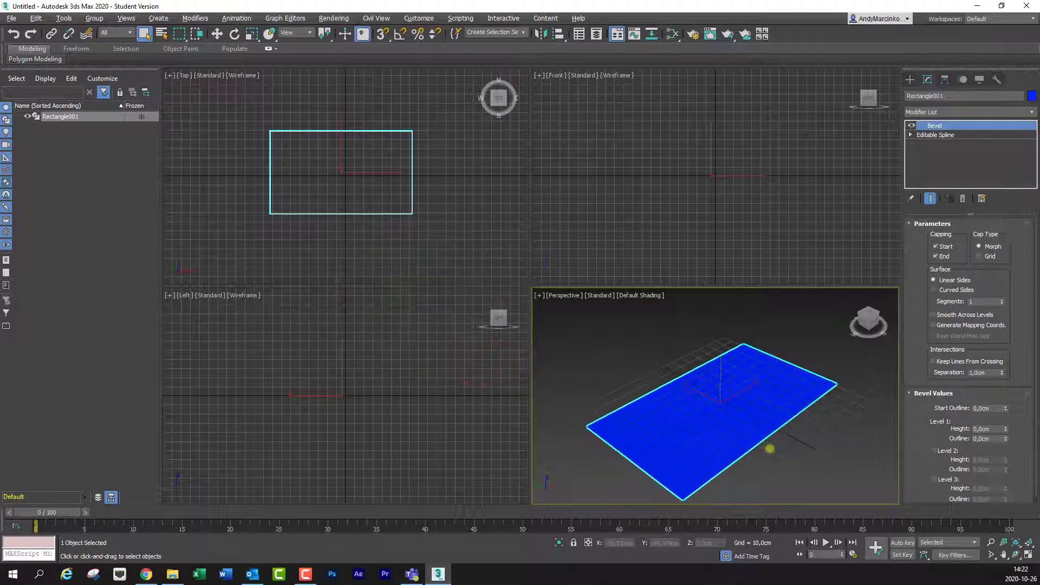
key("F4")
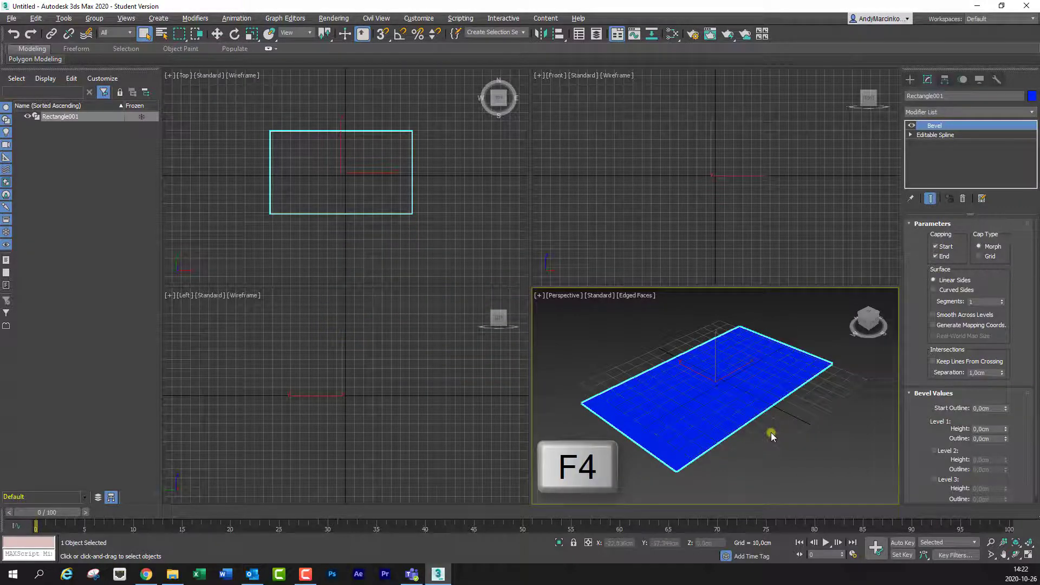
mouse_move(786, 433)
middle_mouse_down("alt")
mouse_move(789, 382)
mouse_move(782, 428)
middle_mouse_up("alt")
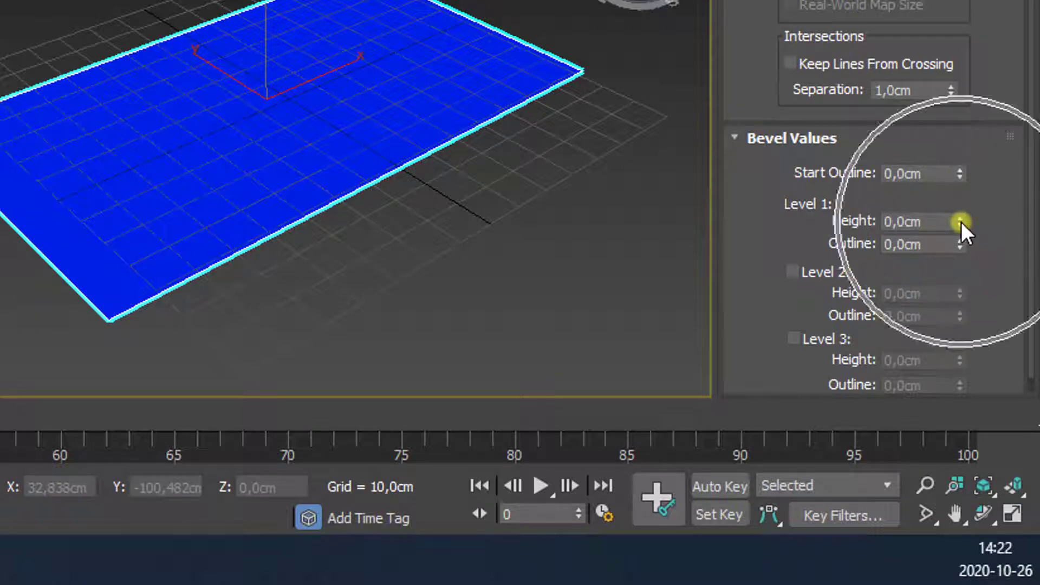
Step: Set the Level 1 height of the Bevel modifier to 5 cm
left_click_drag(961, 222, 961, 201)
double_click(940, 217)
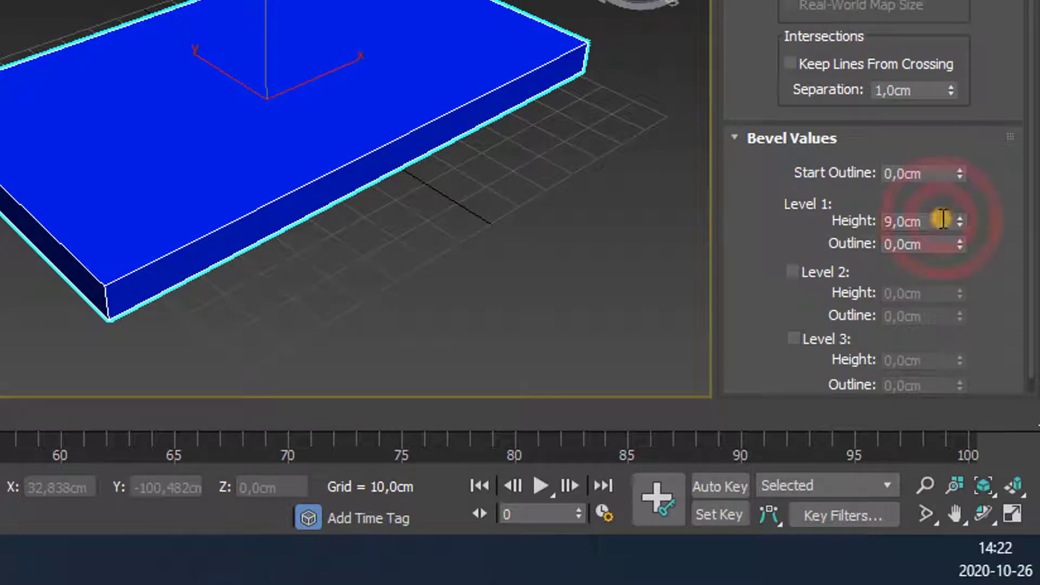
type("5")
key("Return")
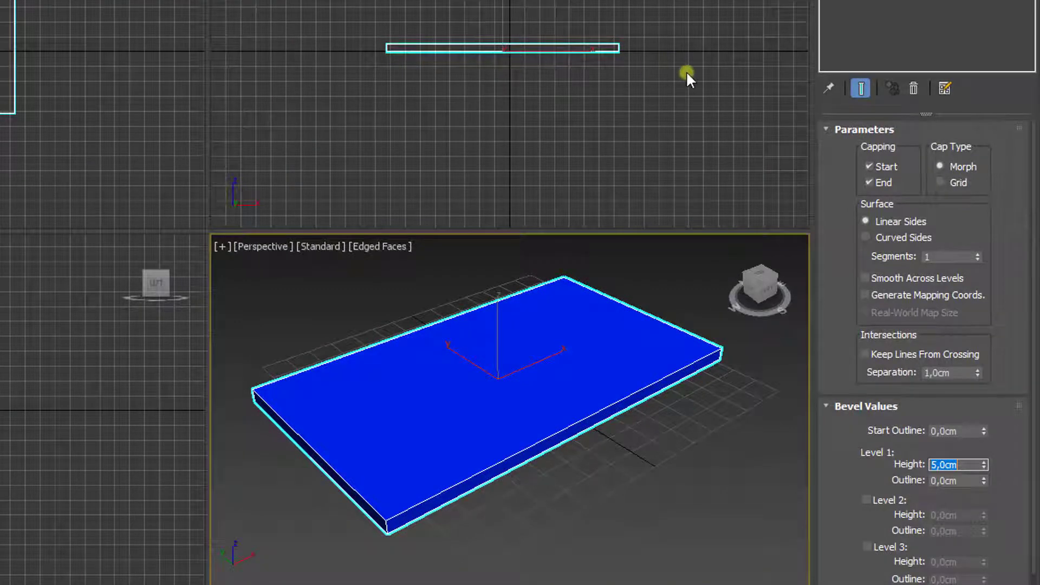
Step: Set the bevel's Level 1 outline to 5 cm and inspect the slanted lower edge in the Perspective and Front views
left_click(945, 481)
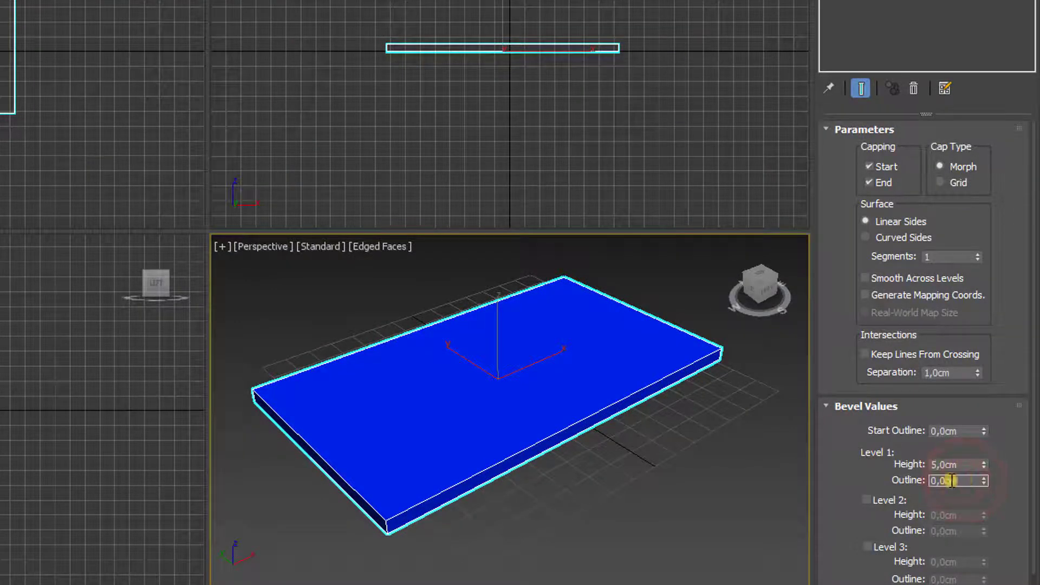
mouse_move(611, 493)
middle_mouse_down("alt")
mouse_move(626, 403)
mouse_move(603, 441)
mouse_move(599, 488)
middle_mouse_up("alt")
left_click(966, 481)
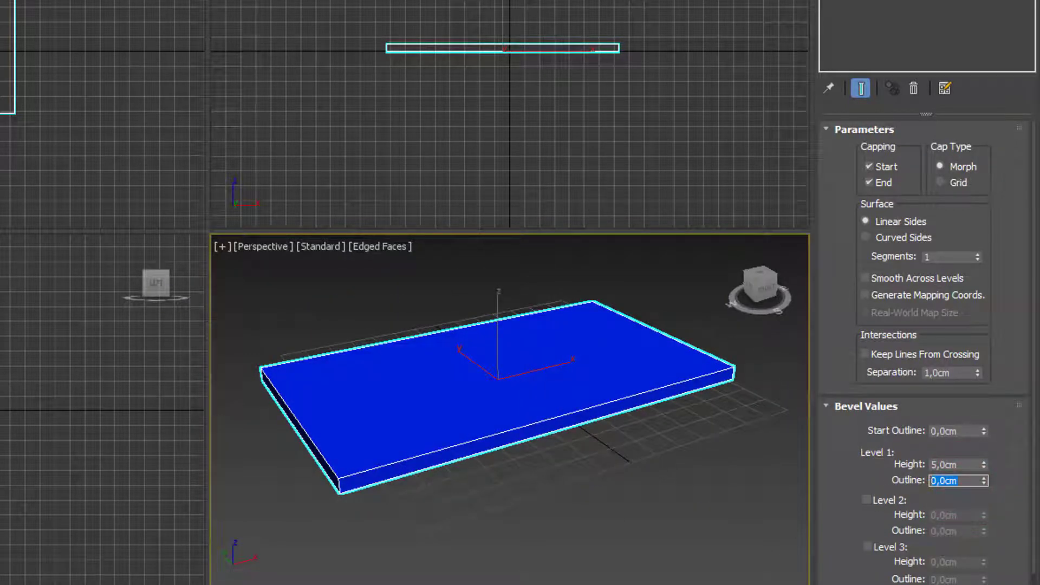
type("5")
key("Return")
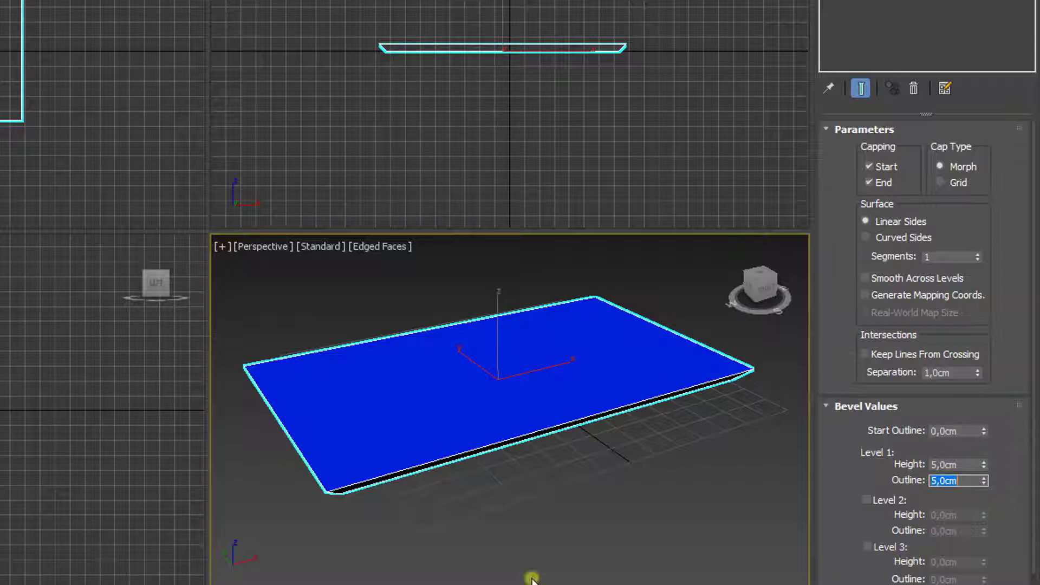
middle_click_drag(531, 578, 328, 407, "alt")
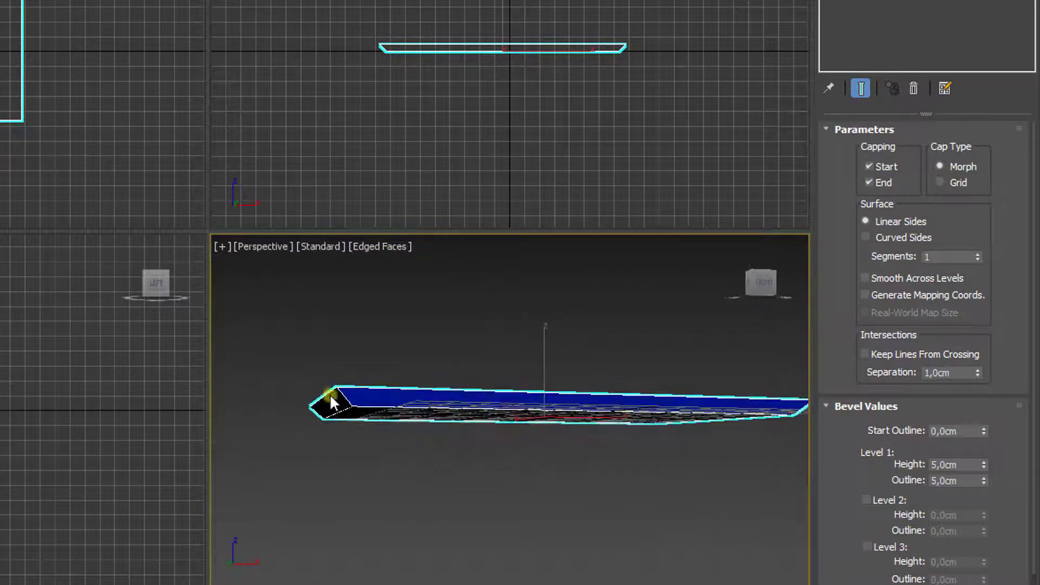
scroll(359, 27, "up", 3)
scroll(408, 44, "up", 2)
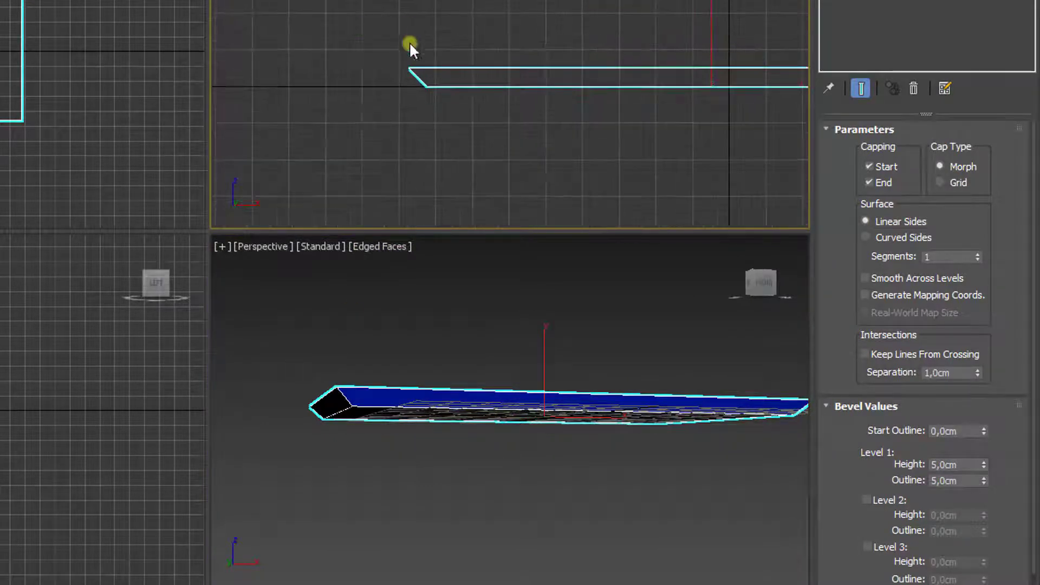
middle_click_drag(372, 83, 407, 203)
scroll(394, 139, "down", 1)
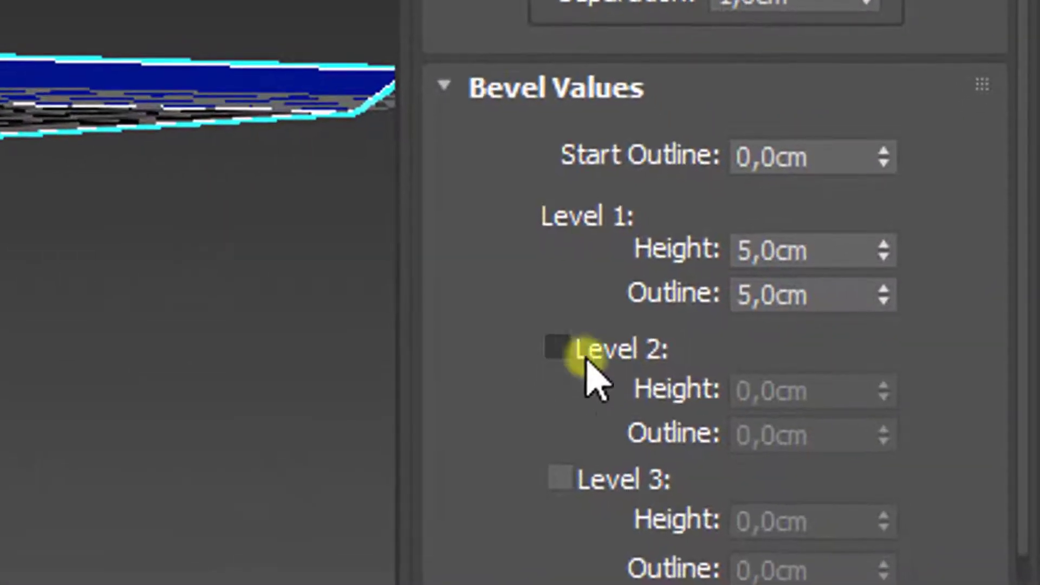
Step: Enable Level 2 of the bevel and set its height to 20 cm
left_click(561, 347)
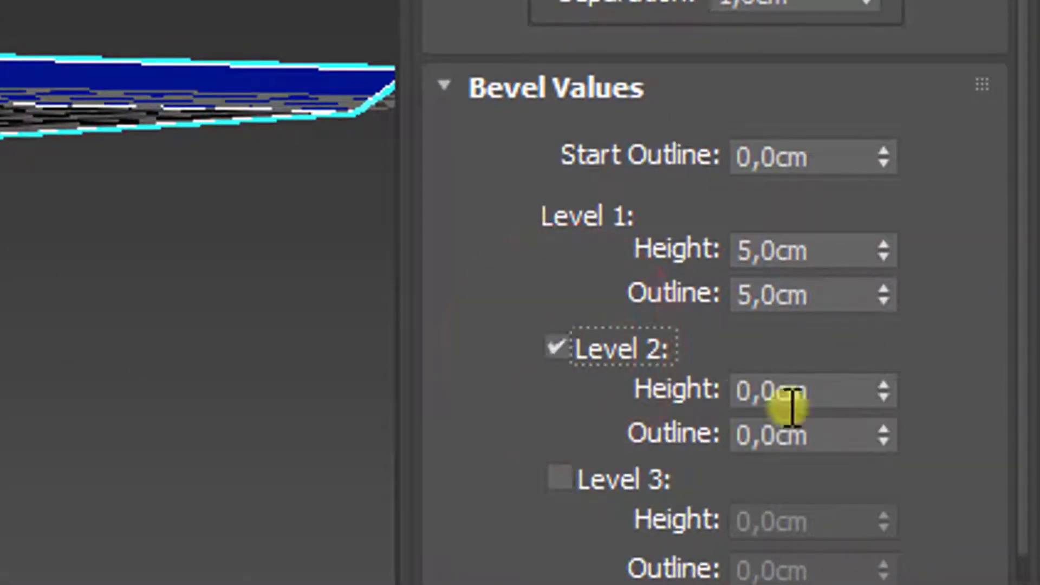
left_click(859, 401)
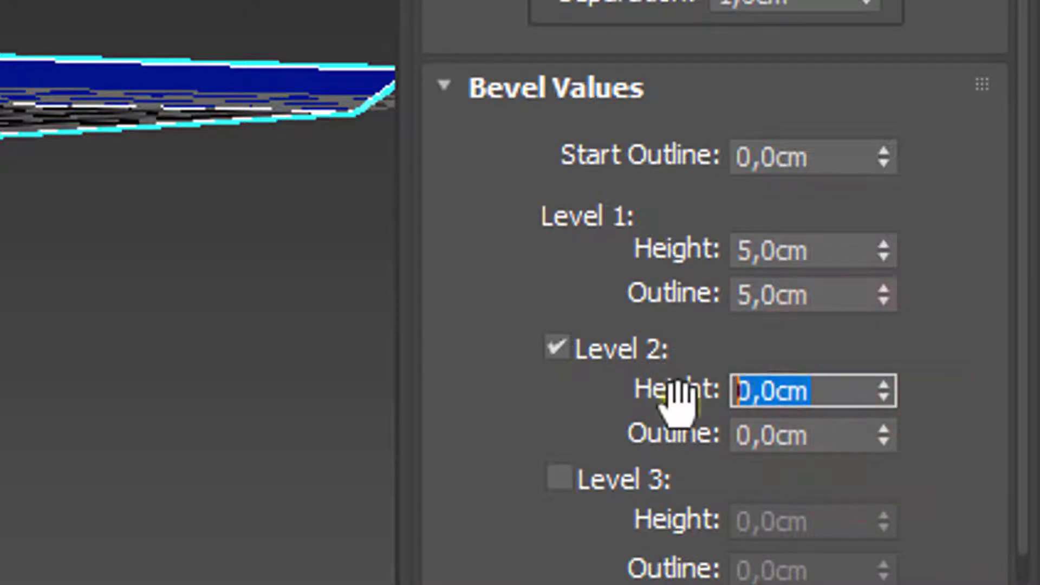
type("20")
key("Return")
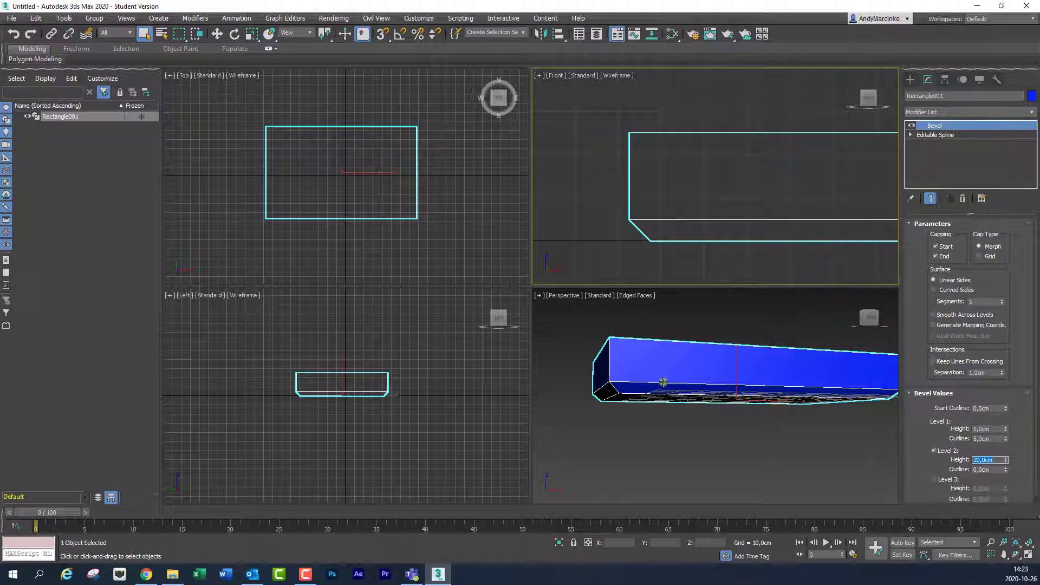
Step: Enable Level 3 of the bevel with a height of 5 cm and an outline of -5 cm
left_click(935, 480)
scroll(929, 462, "down", 1)
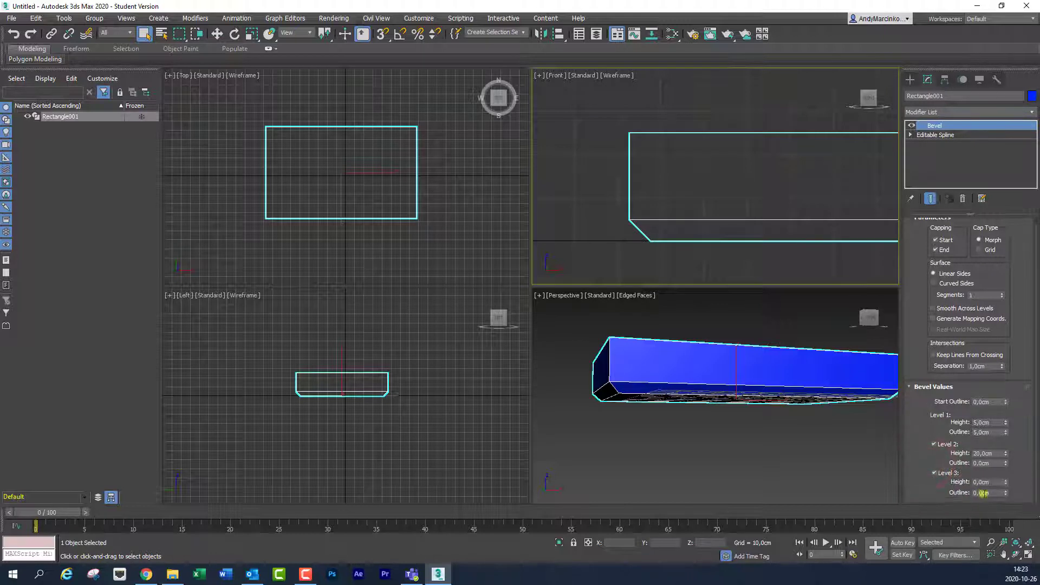
left_click(991, 481)
key("Return")
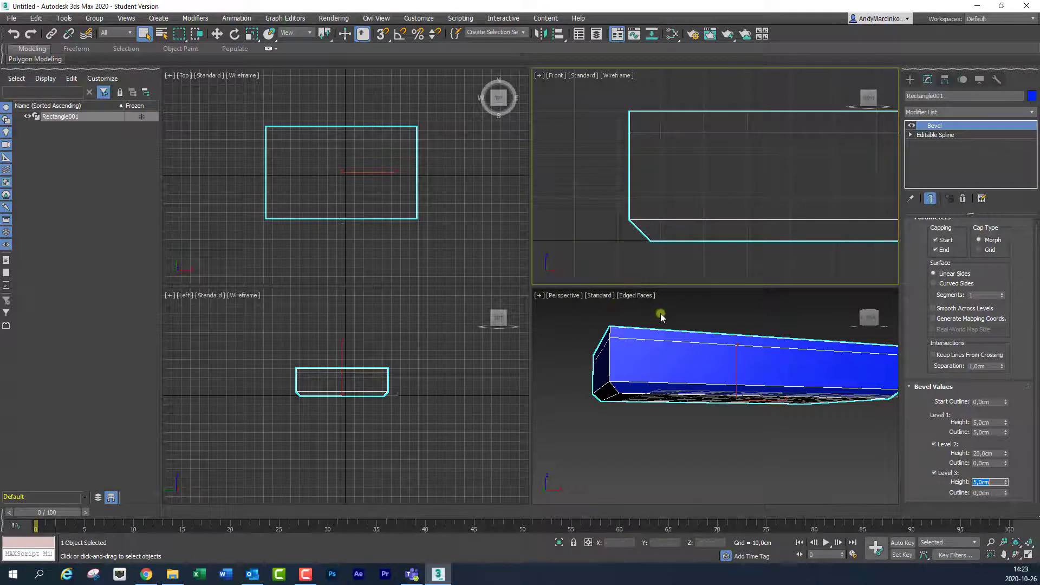
double_click(995, 495)
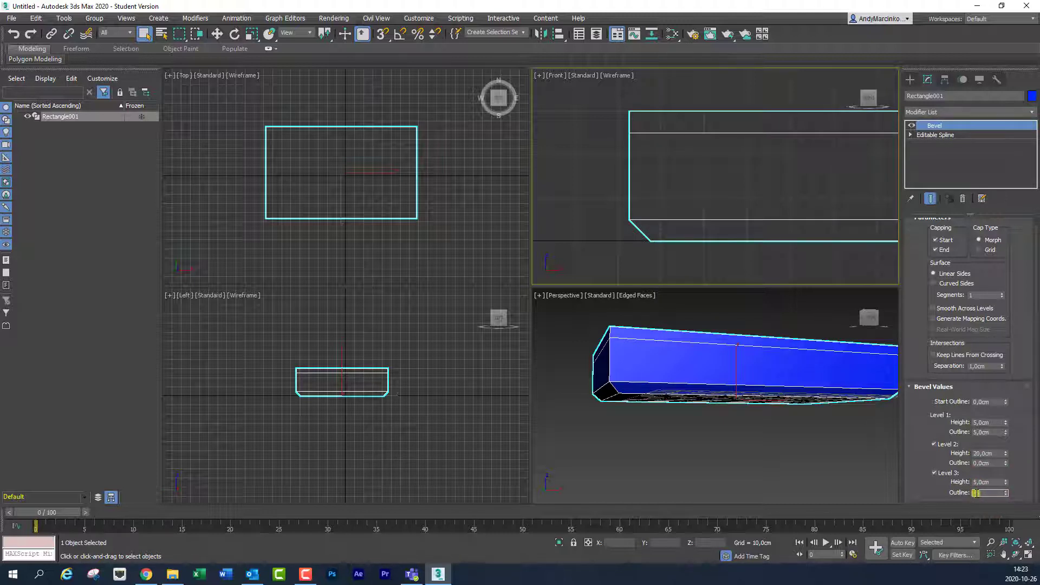
type("-5")
key("Return")
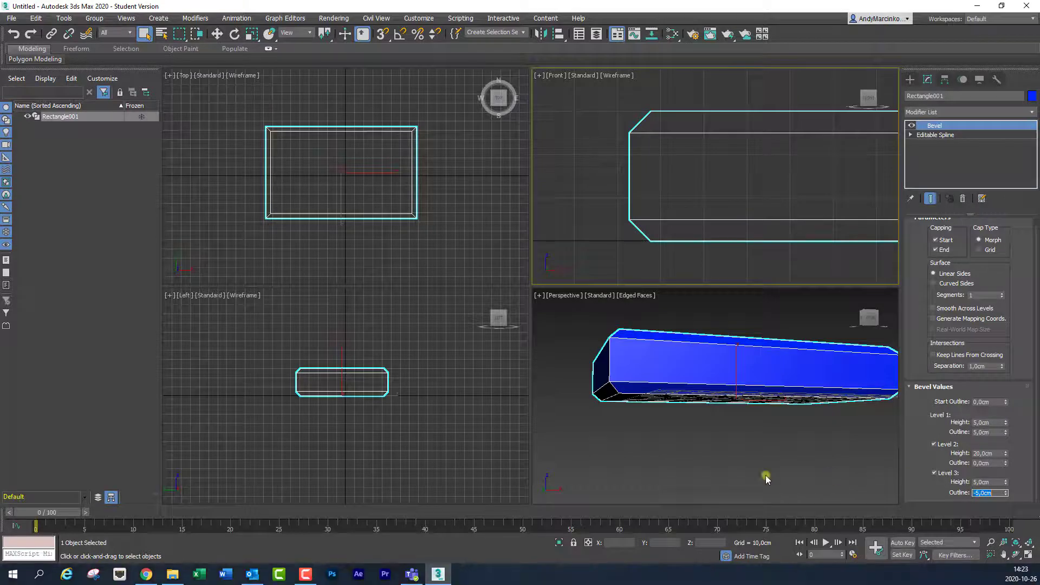
middle_click_drag(697, 412, 719, 416, "alt")
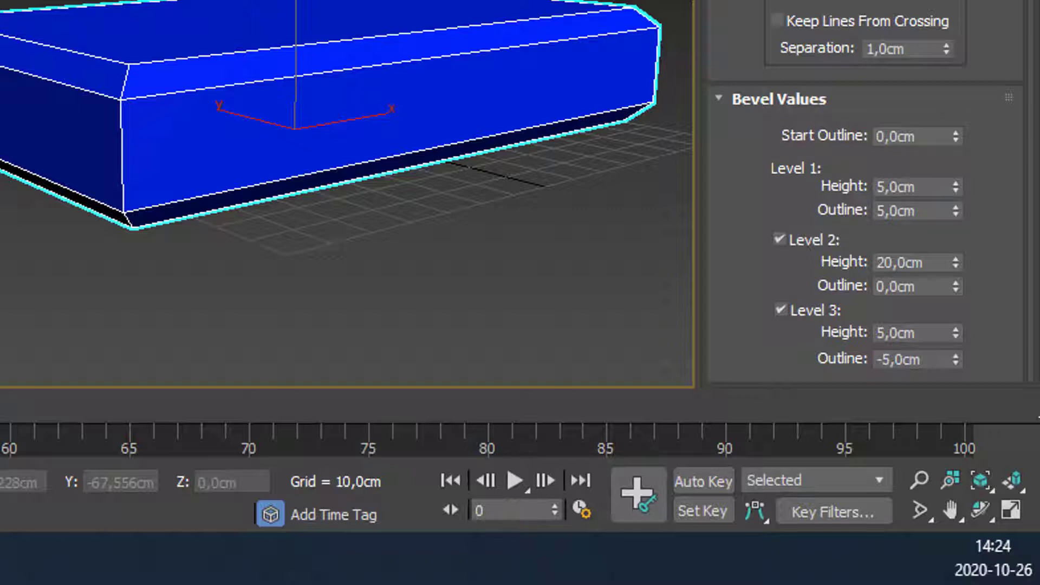
Step: Chamfer two diagonally opposite corner vertices of the base spline, lower-right and upper-left in the Top view, and return to the Bevel modifier
left_click(794, 139)
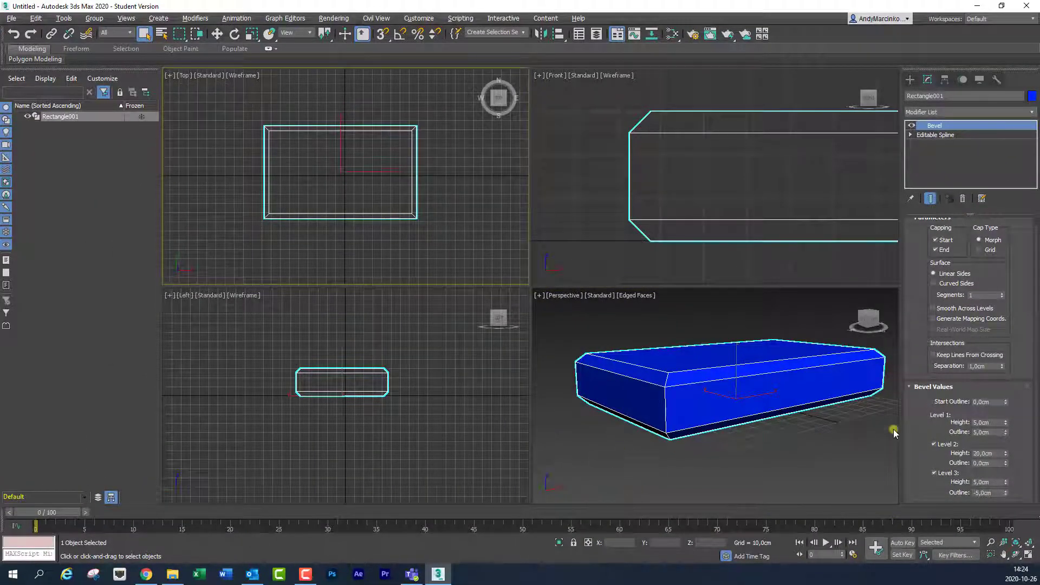
left_click(925, 136)
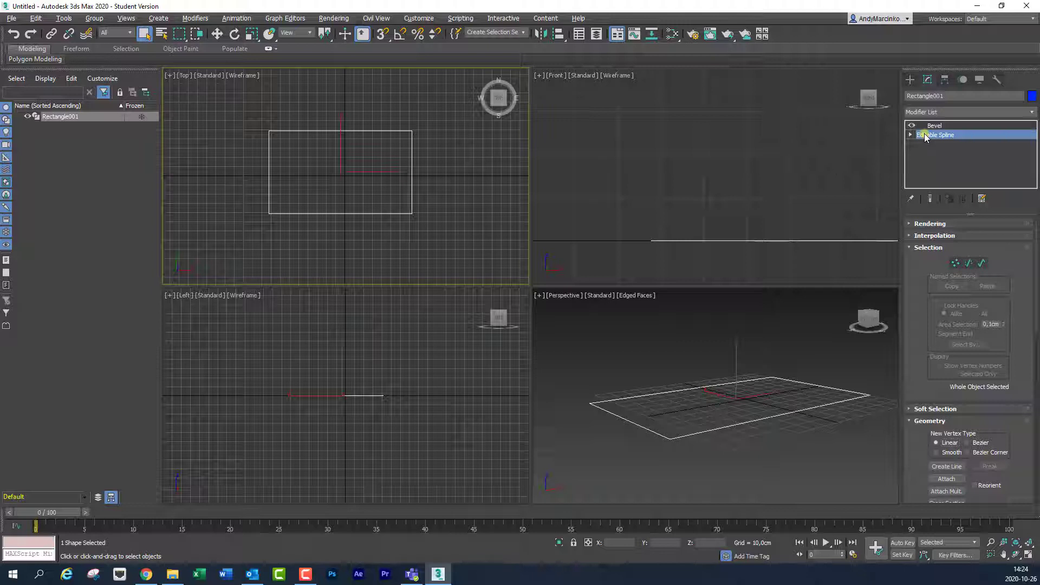
left_click(912, 135)
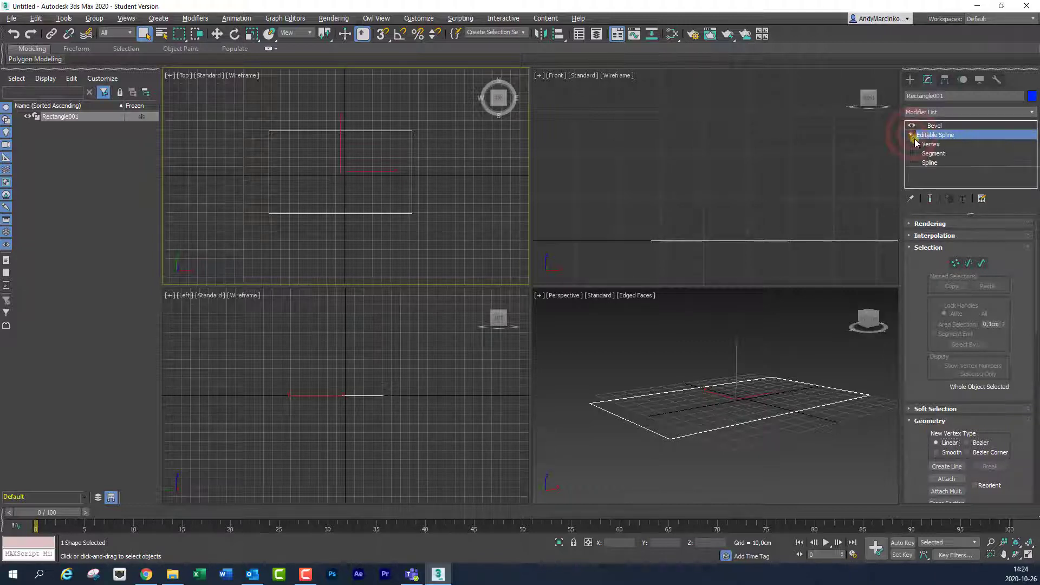
left_click(930, 144)
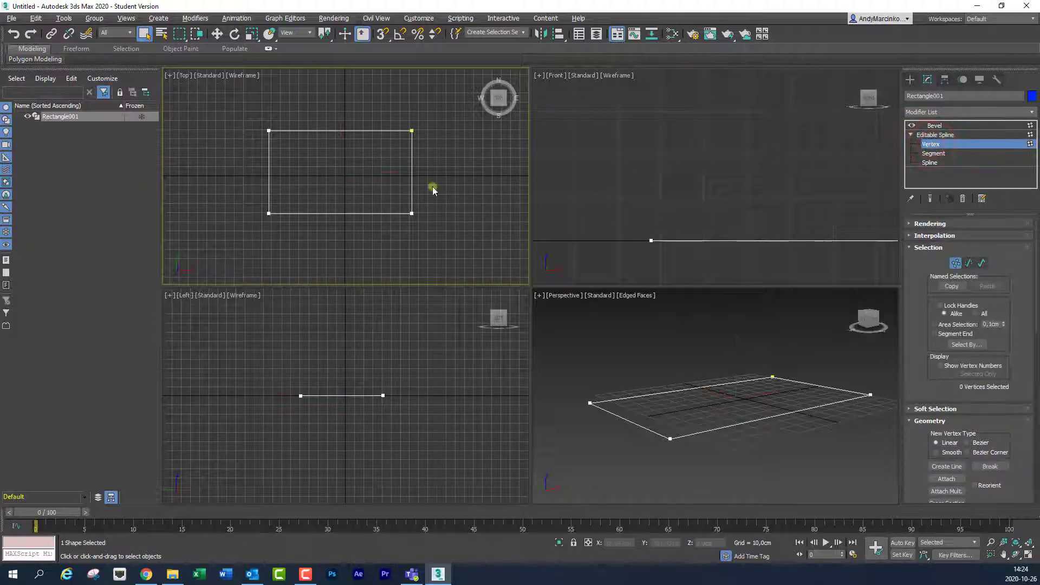
left_click(410, 212)
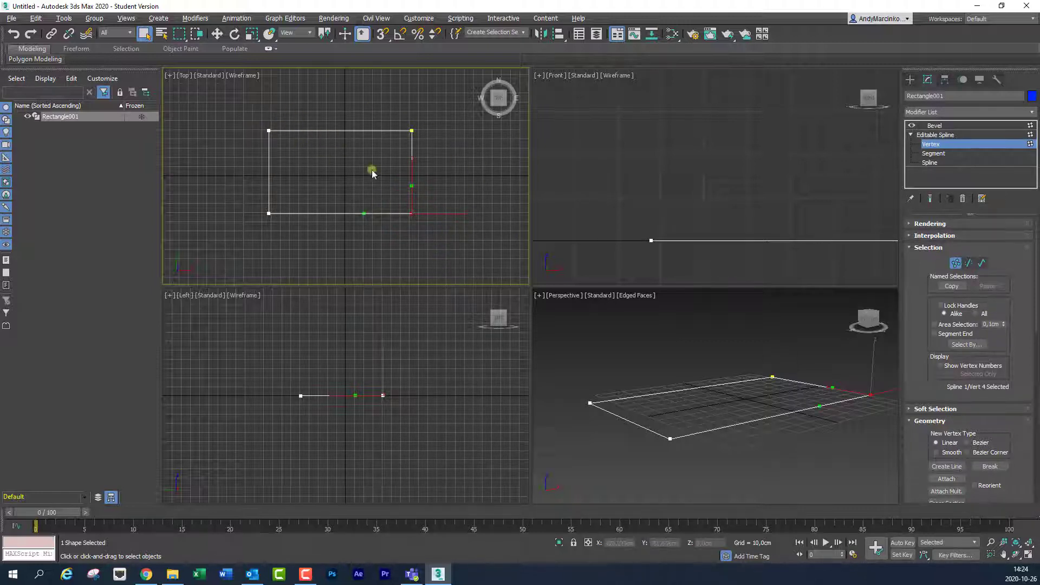
left_click(269, 132, "ctrl")
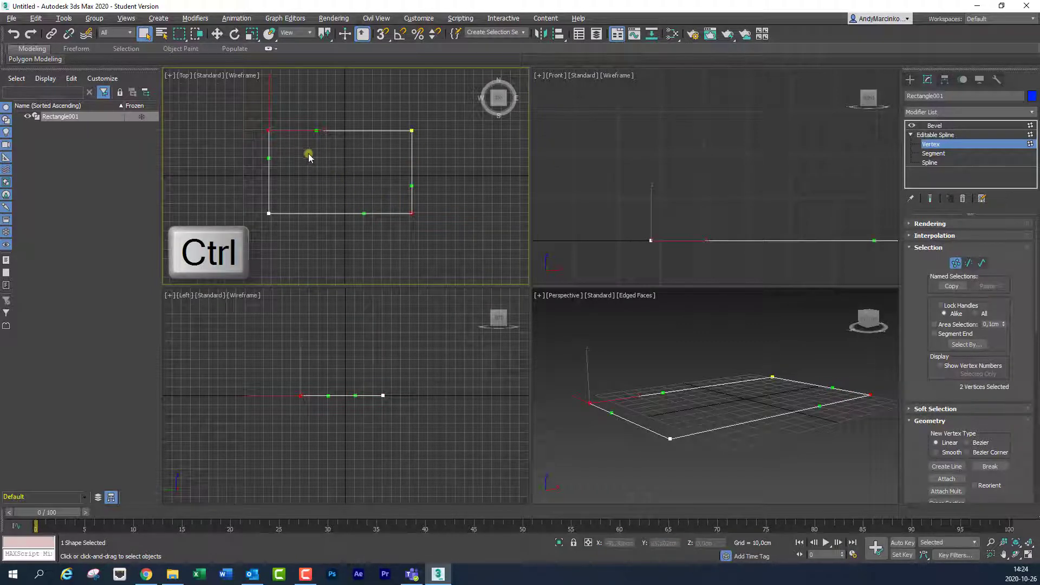
left_click_drag(915, 458, 909, 336)
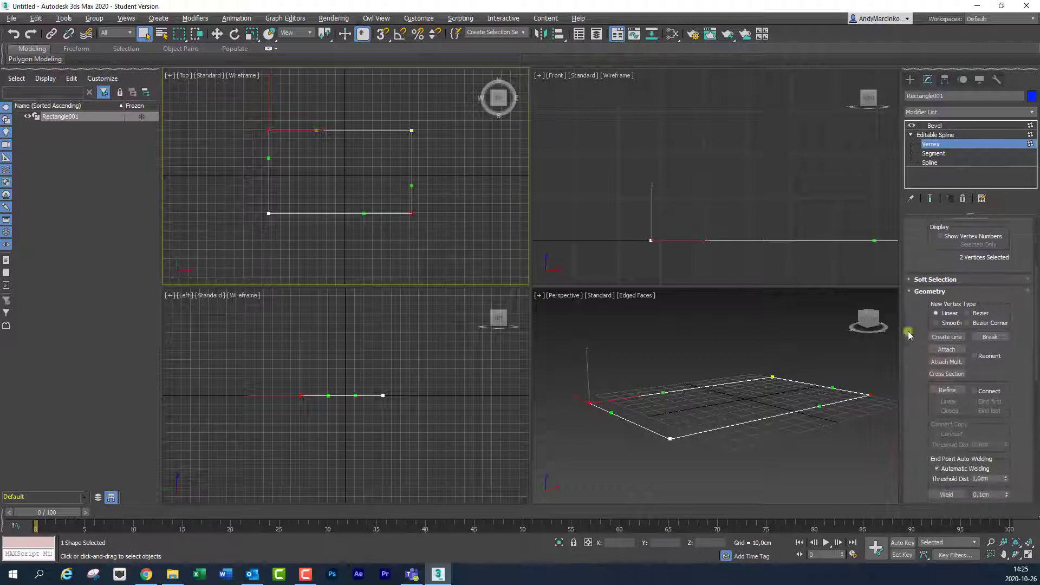
left_click_drag(924, 436, 920, 374)
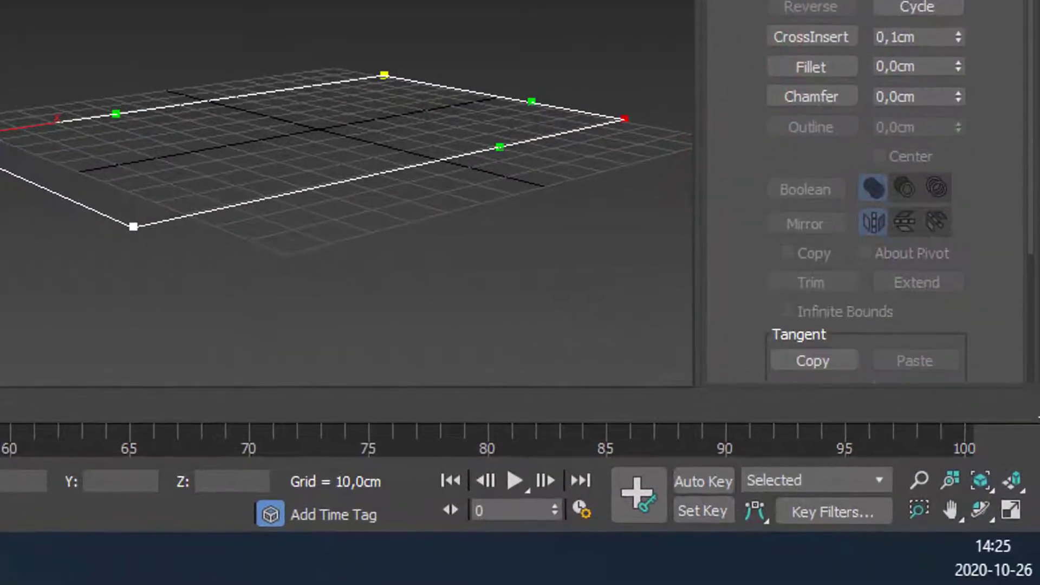
left_click(823, 97)
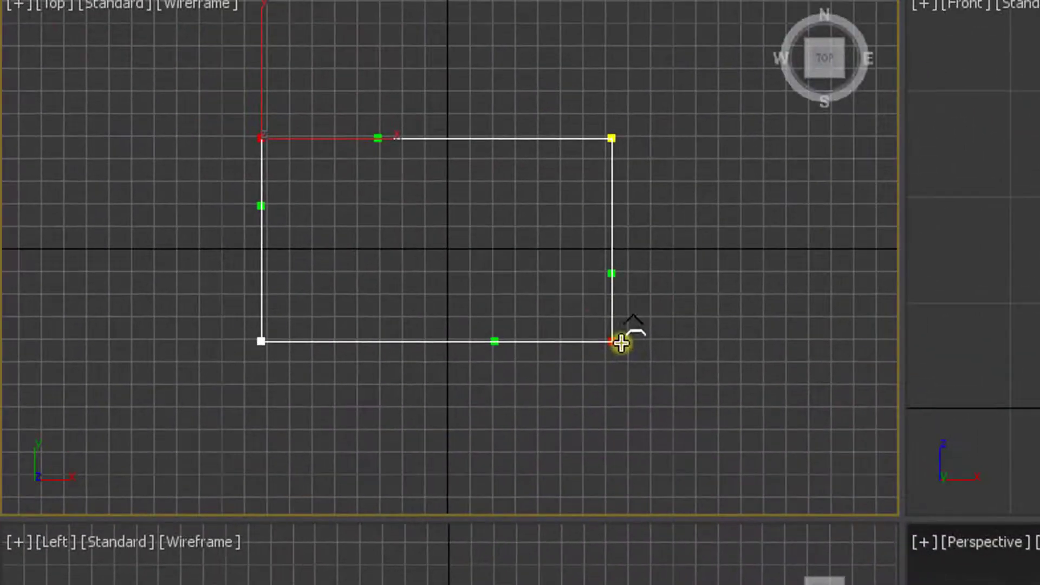
left_click_drag(622, 341, 638, 284)
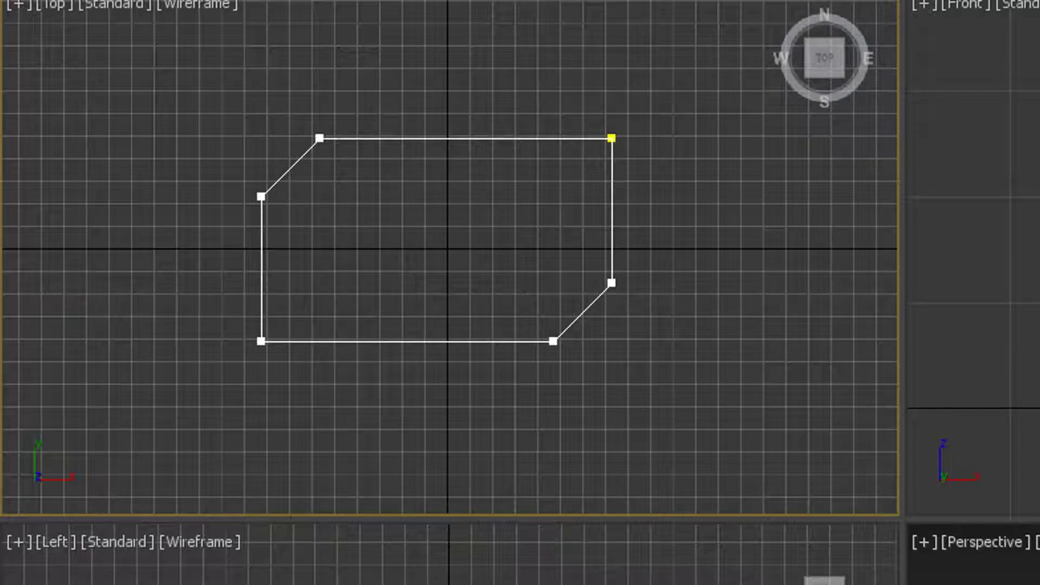
key("1")
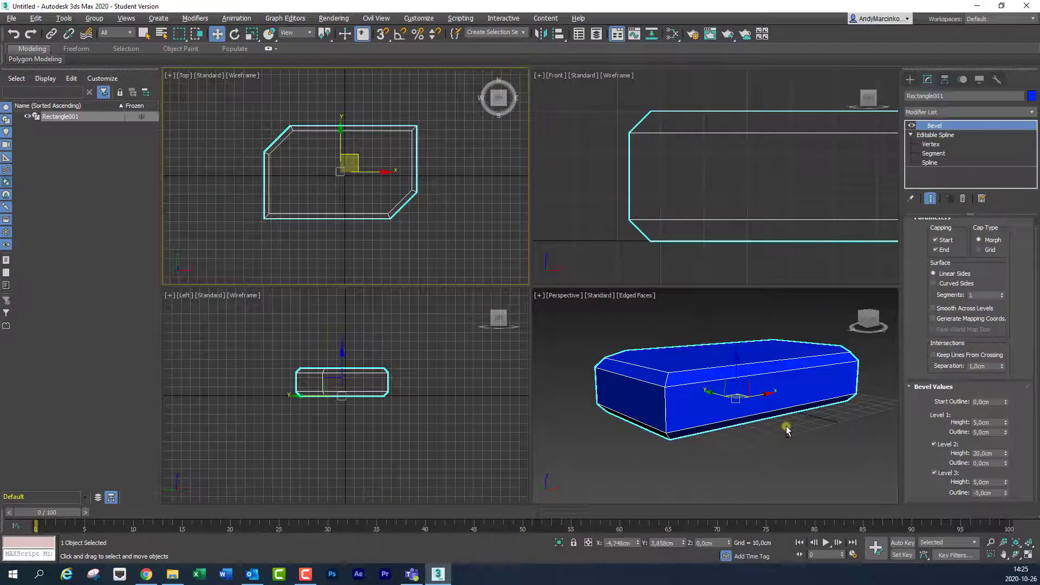
middle_click_drag(787, 431, 703, 445, "alt")
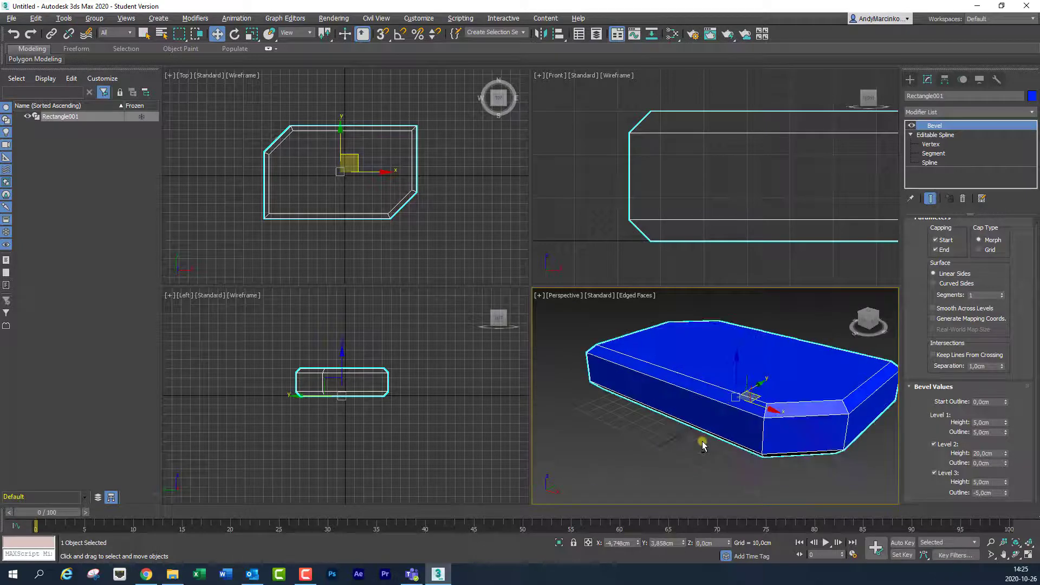
Step: Fillet the base spline's two remaining sharp corners, upper-right and lower-left in the Top view, and return to the Bevel modifier
left_click(931, 144)
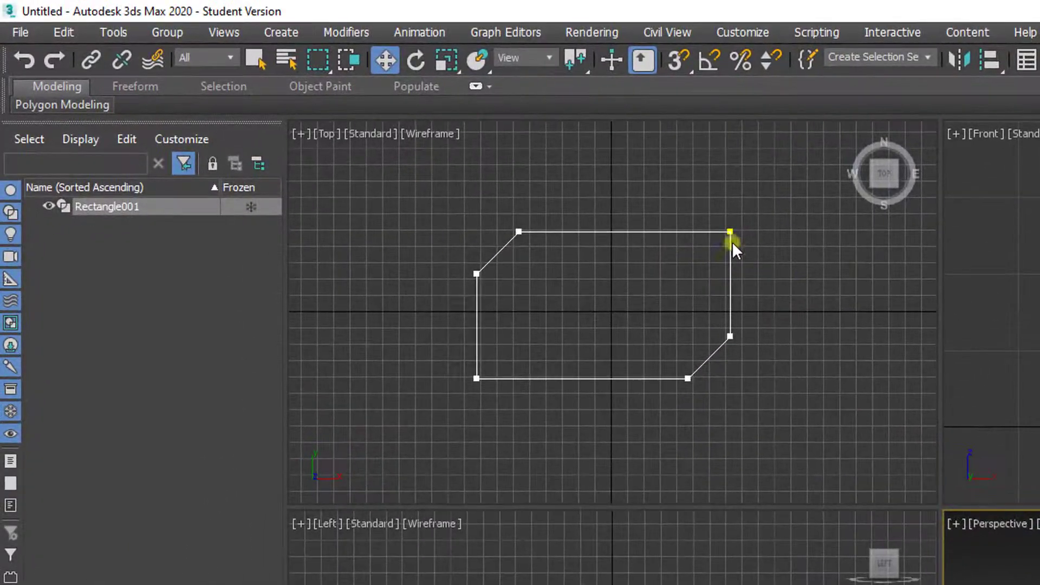
left_click(731, 232)
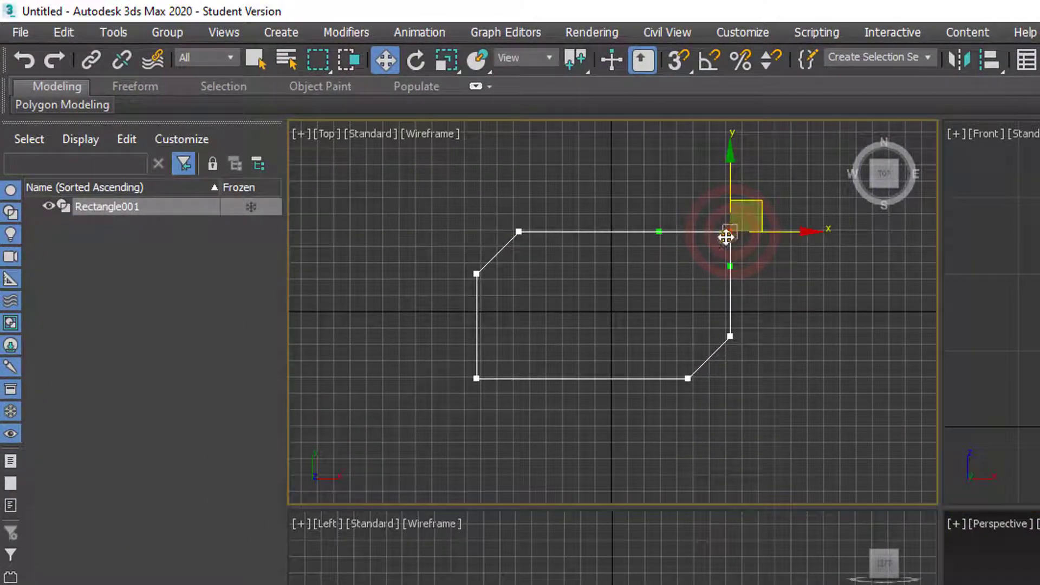
left_click(477, 379, "ctrl")
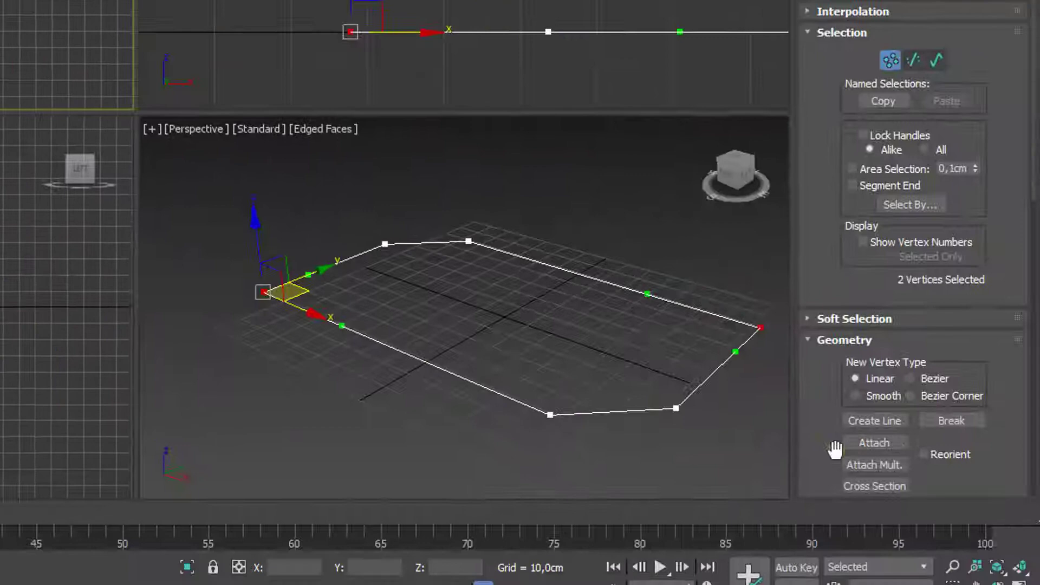
left_click_drag(812, 453, 822, 3)
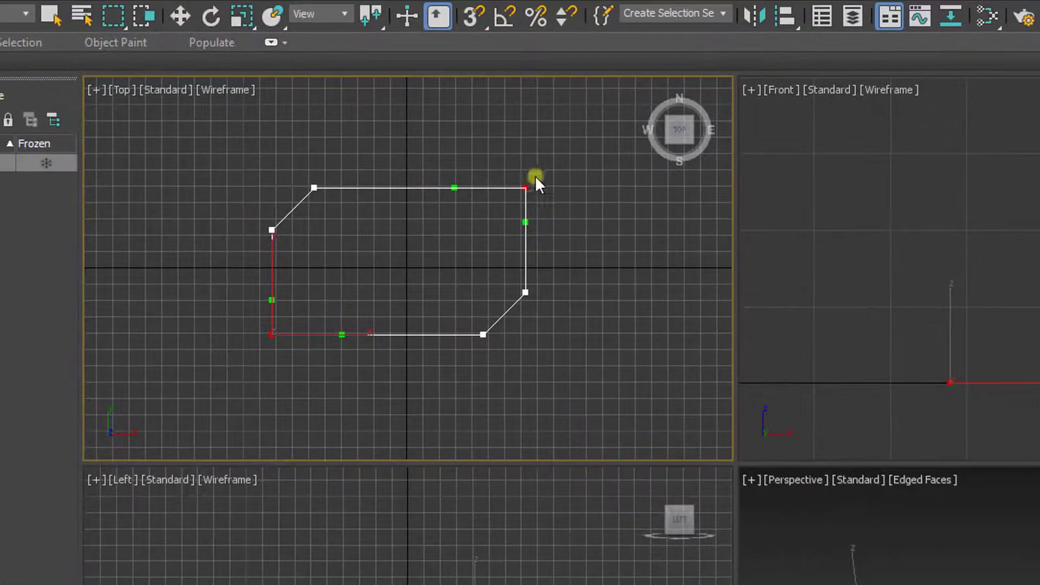
left_click_drag(535, 183, 525, 149)
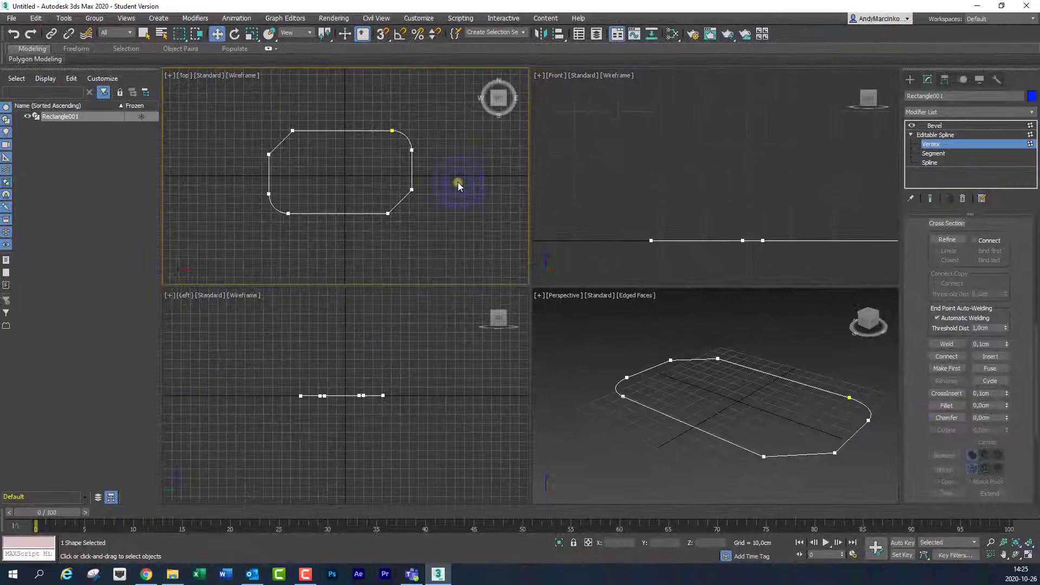
left_click(931, 144)
left_click(931, 126)
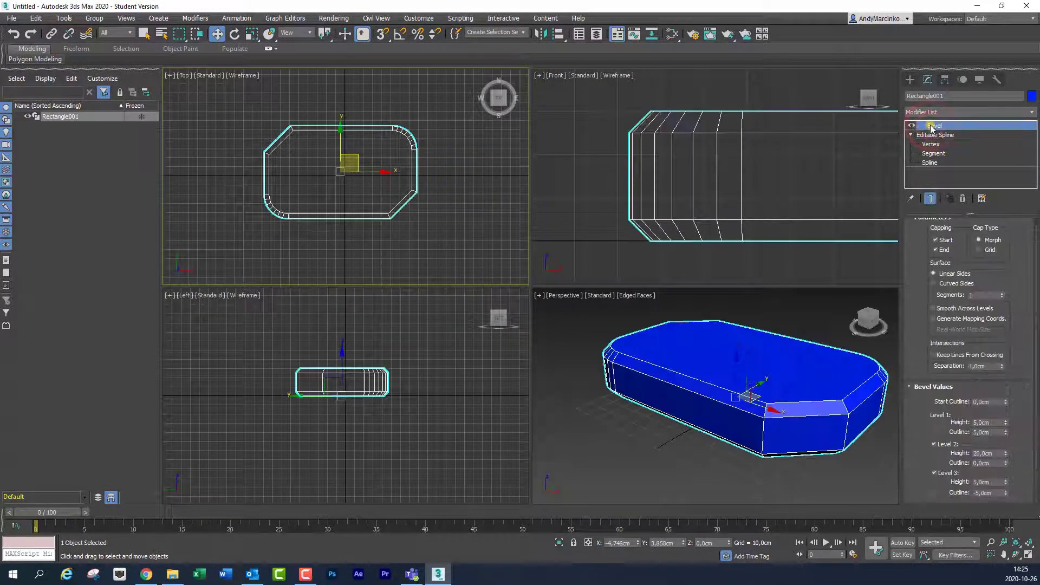
left_click(753, 415)
middle_click_drag(827, 407, 728, 482, "alt")
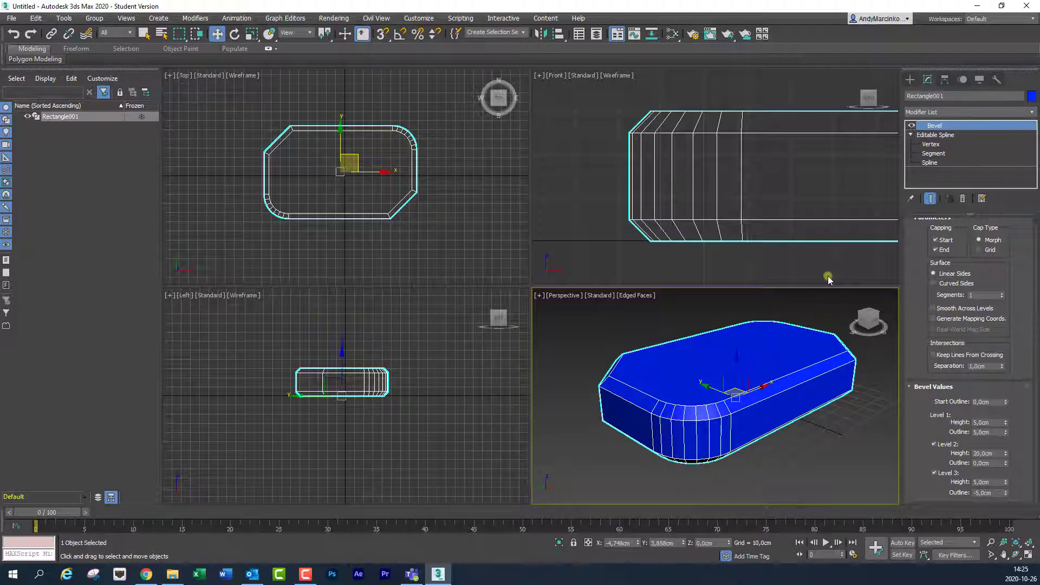
Step: Set the base spline's interpolation steps to 12 while viewing a rounded corner up close in the Perspective view
left_click(944, 135)
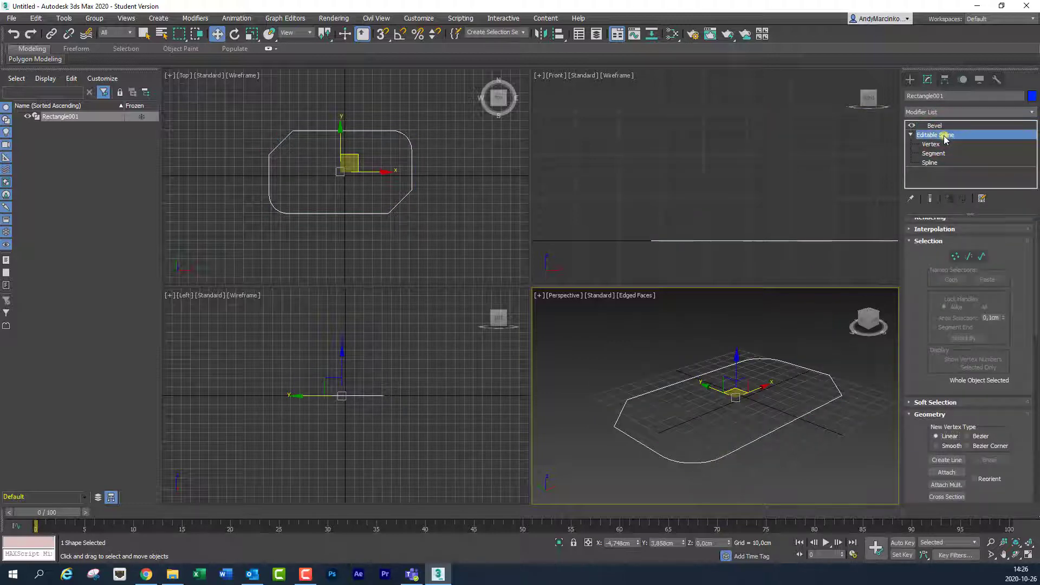
left_click(956, 256)
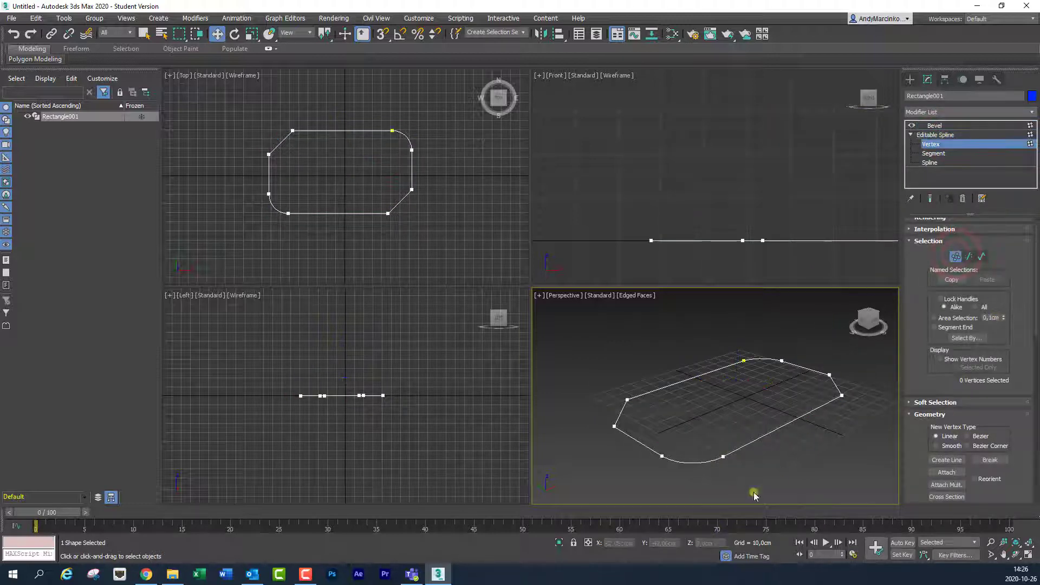
scroll(710, 465, "up", 3)
middle_click_drag(717, 464, 610, 382)
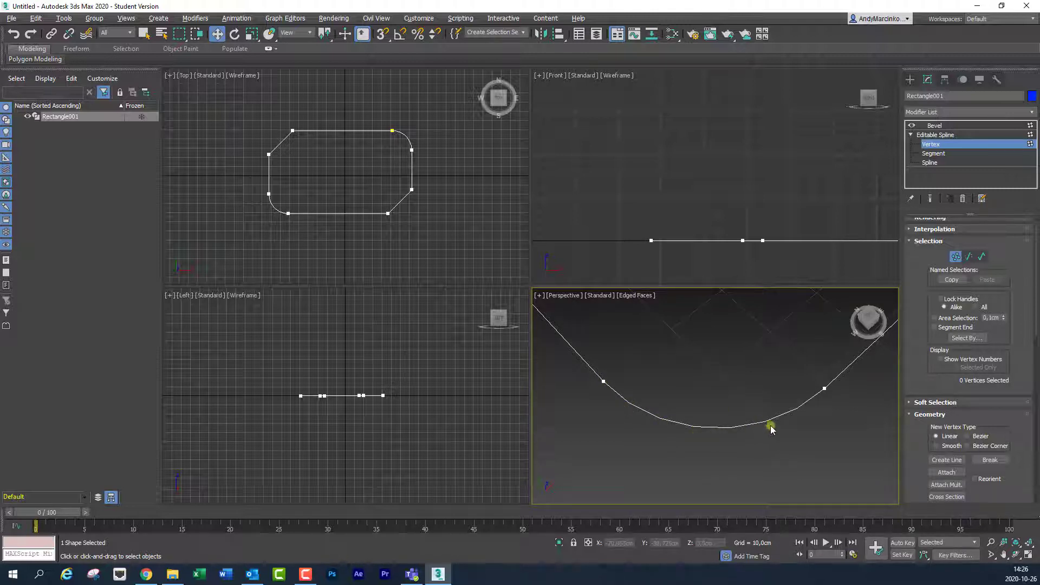
middle_click_drag(767, 427, 771, 441, "alt")
key("alt+w")
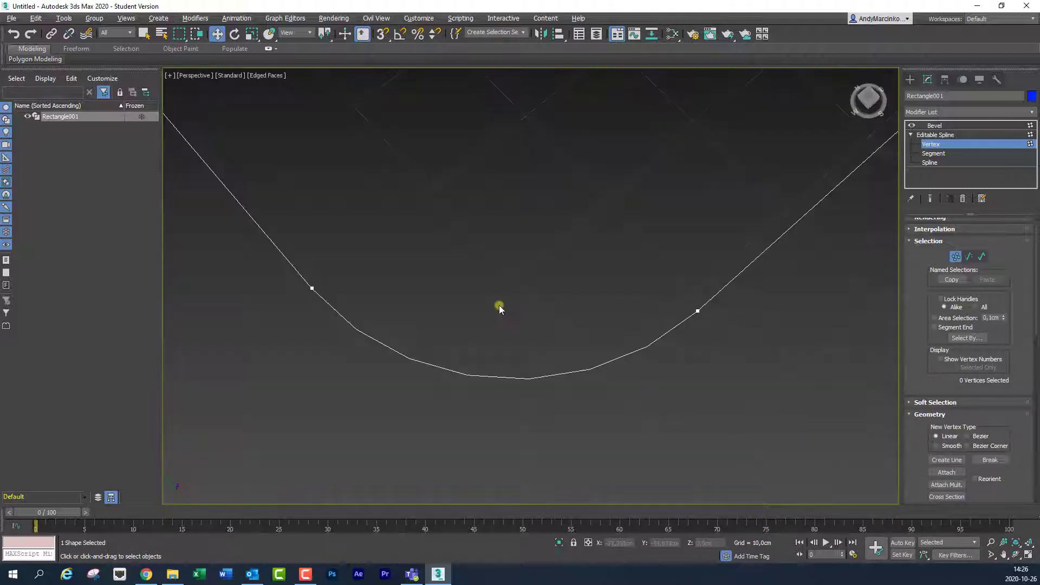
mouse_move(472, 296)
middle_mouse_down()
mouse_move(508, 280)
mouse_move(483, 283)
middle_mouse_up()
scroll(508, 277, "up", 2)
scroll(483, 280, "up", 1)
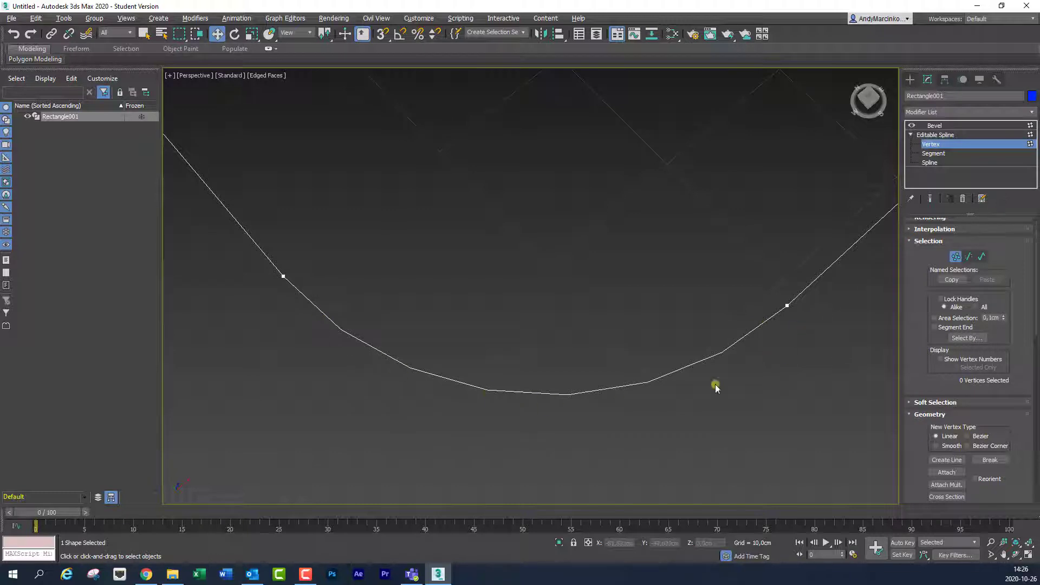
left_click(934, 229)
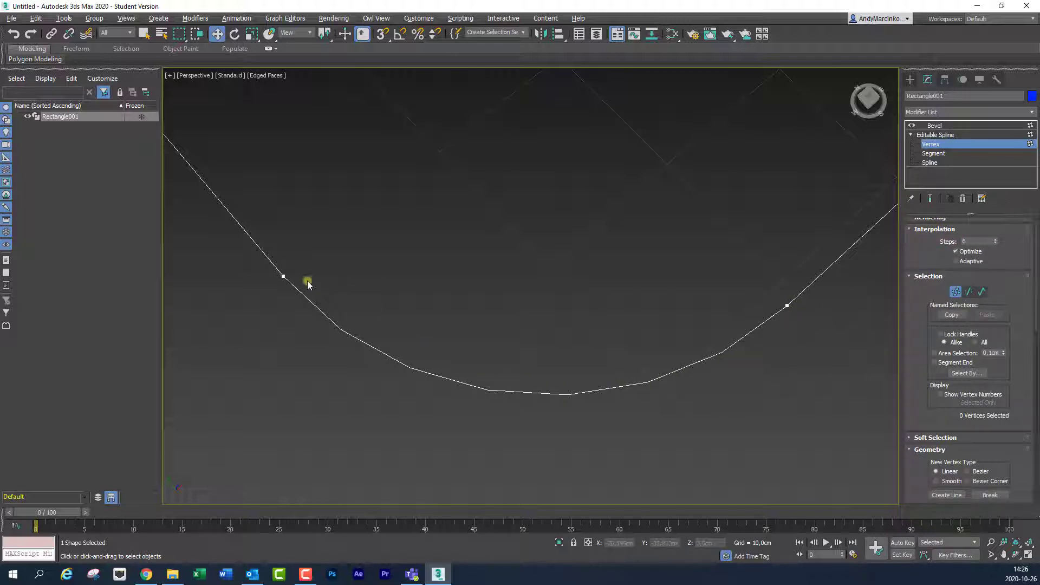
left_click(978, 242)
type("12")
key("Return")
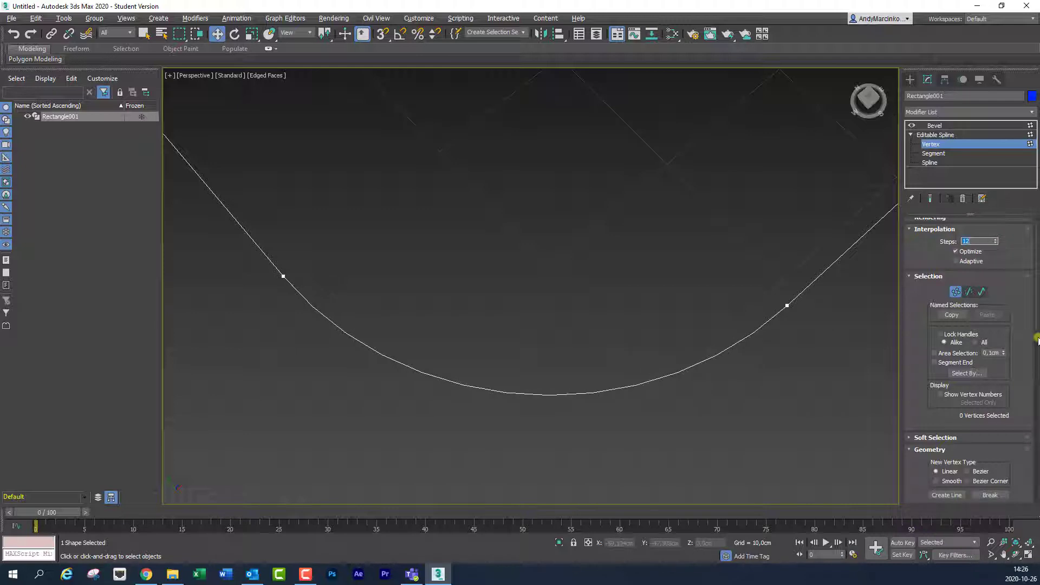
Step: Return to the Bevel modifier and examine the solid's rounded corners, top and underside in the enlarged Perspective view, then restore the four-view layout
left_click(940, 135)
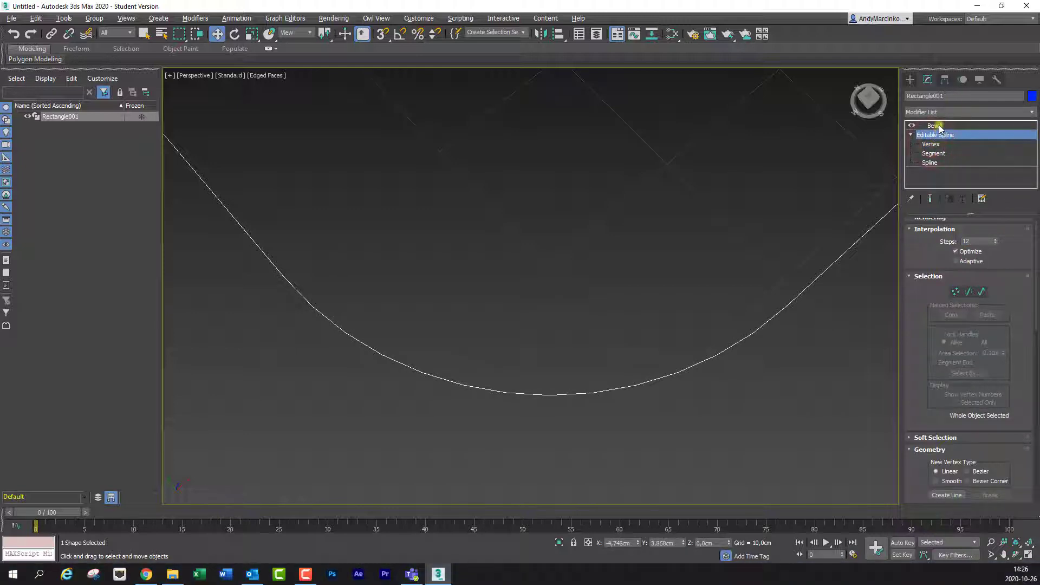
left_click(936, 126)
middle_click_drag(736, 291, 695, 291, "alt")
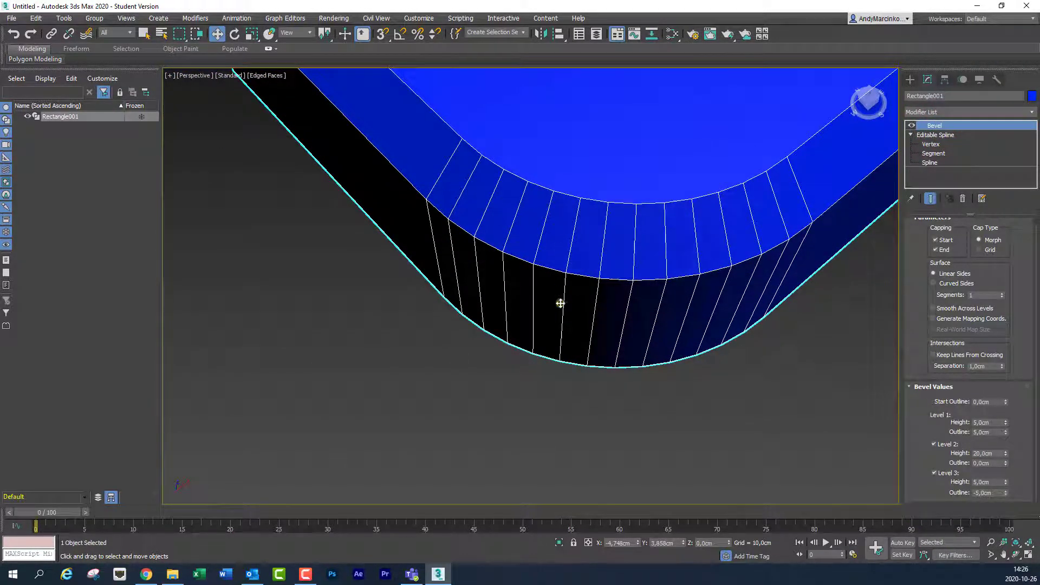
scroll(664, 324, "down", 8)
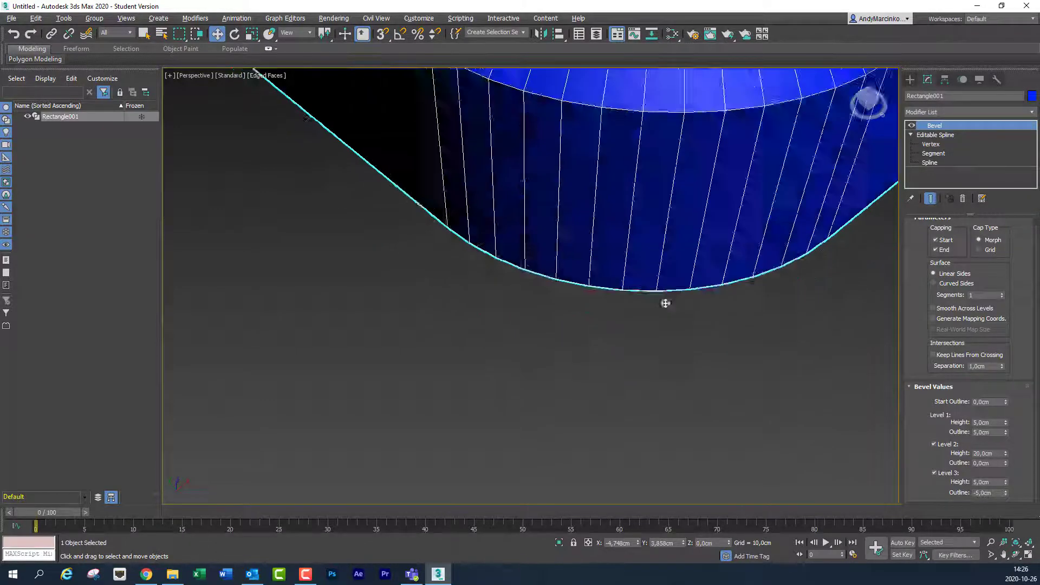
middle_click_drag(636, 353, 599, 360)
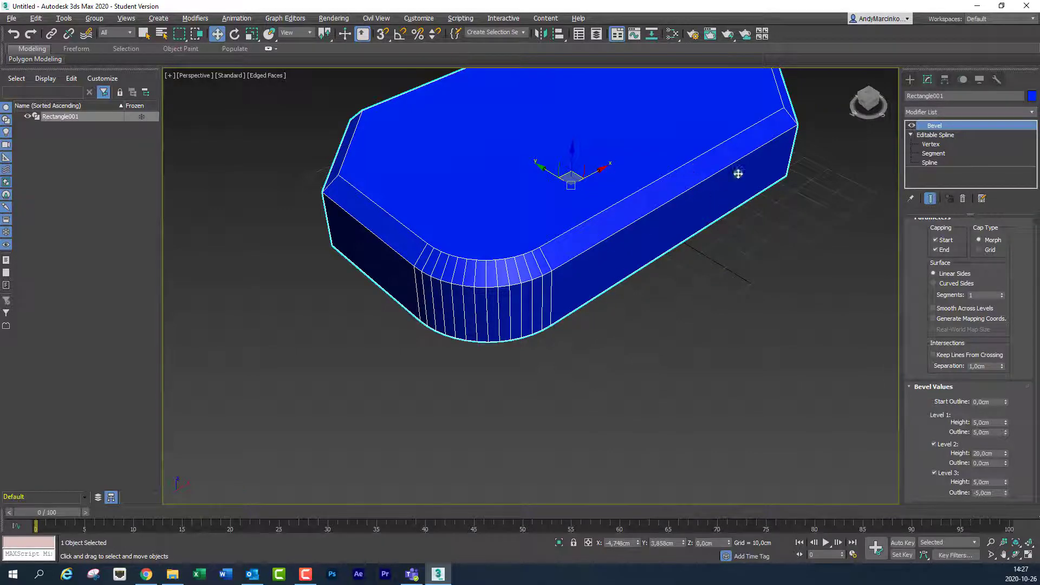
middle_click_drag(765, 311, 684, 348, "alt")
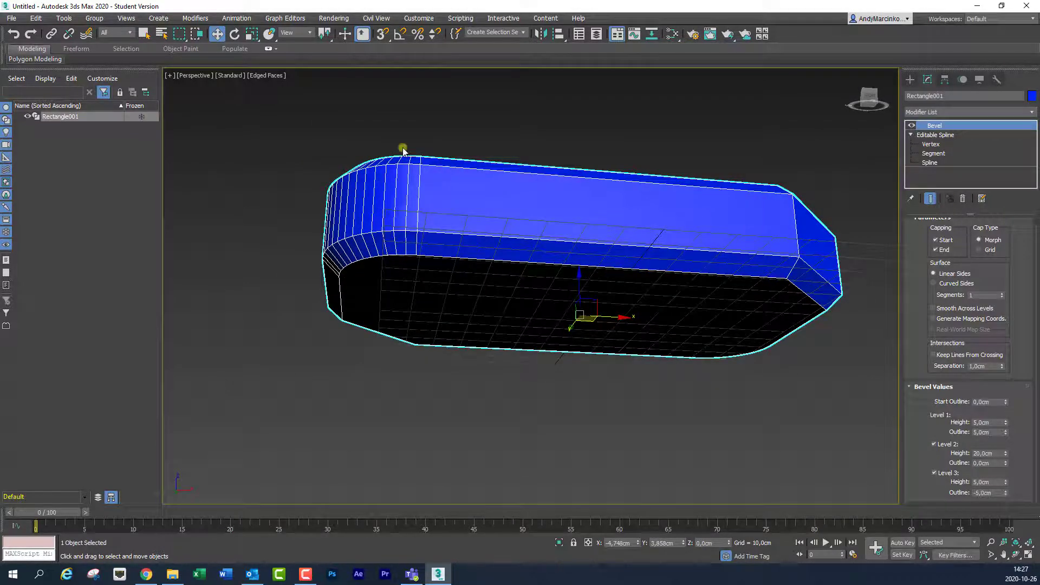
middle_click_drag(448, 309, 651, 411, "alt")
key("alt+w")
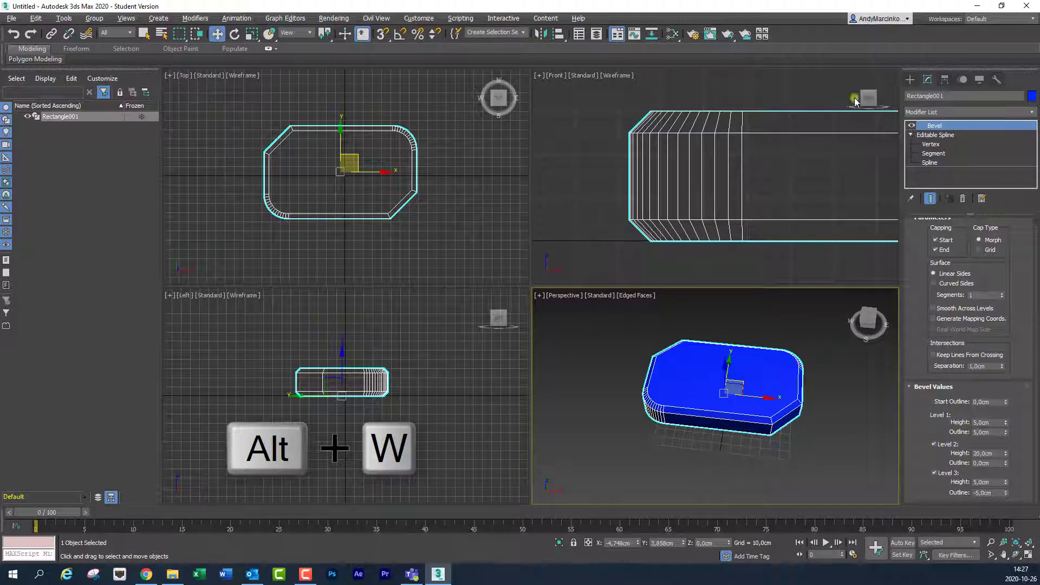
Step: Draw a circle spline with a radius of about 22 cm at the centre of the bevelled solid in the Top view
left_click(910, 79)
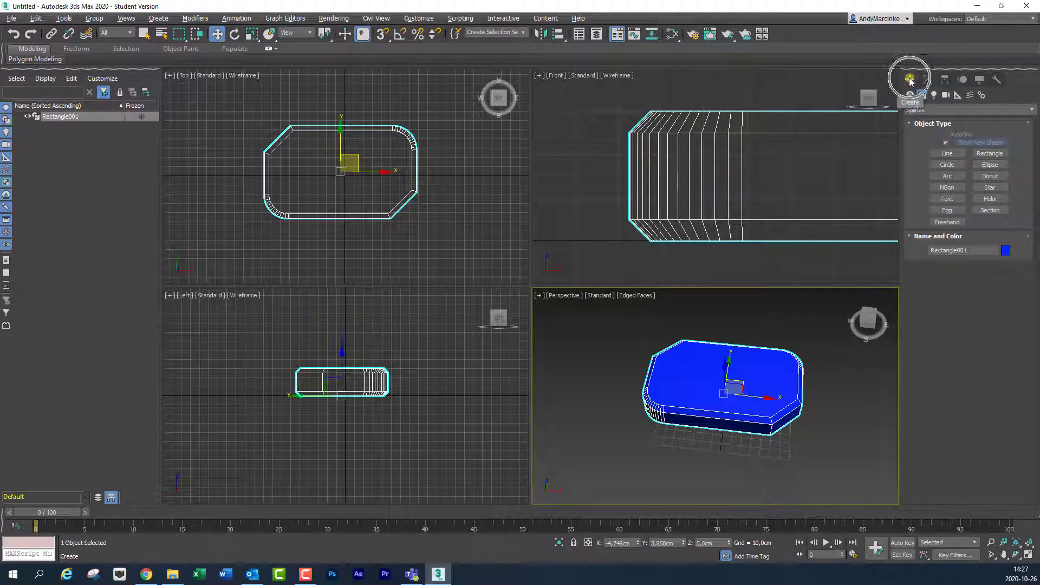
left_click(943, 166)
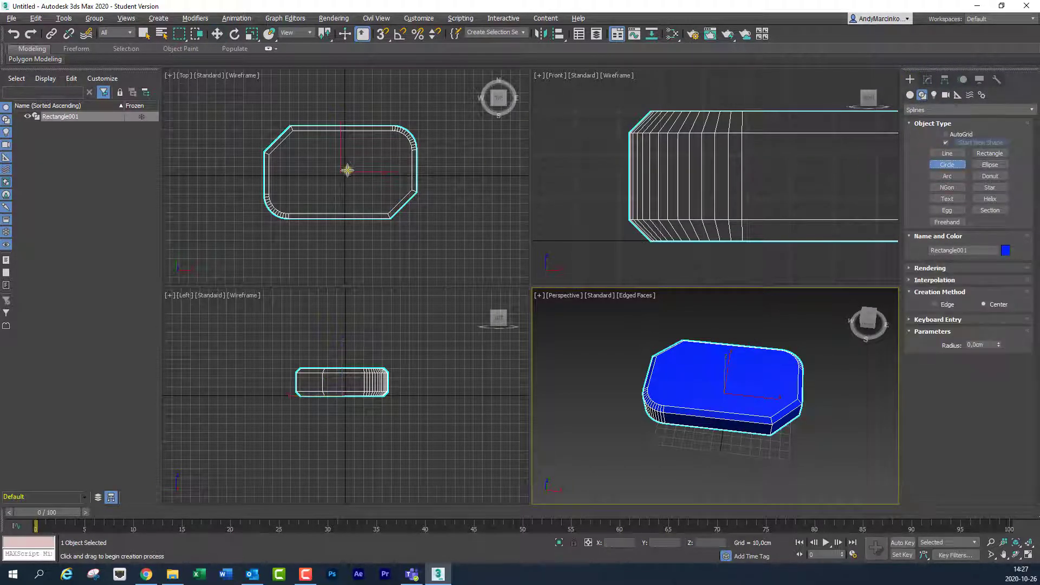
left_click_drag(344, 172, 344, 153)
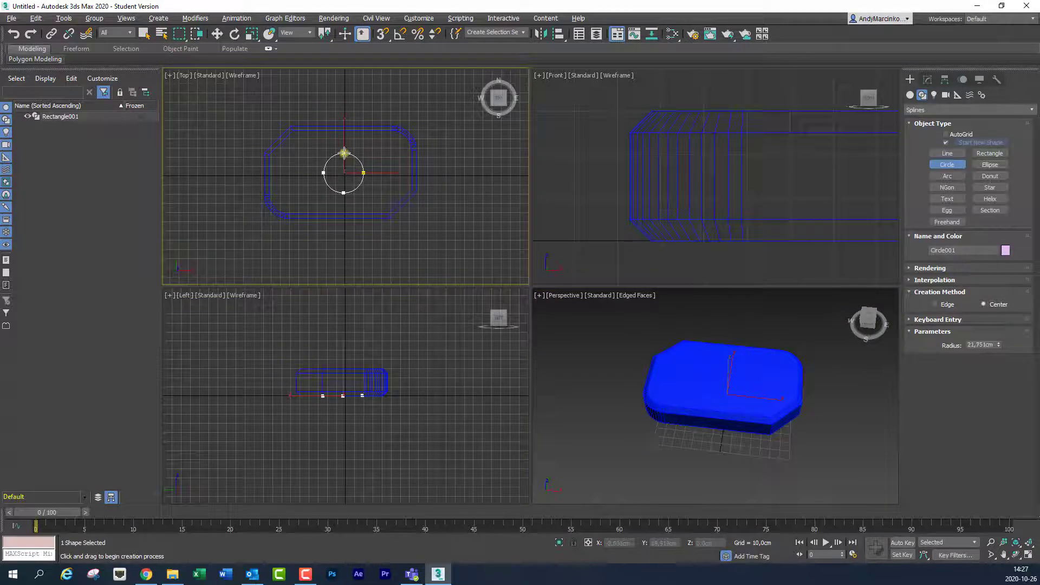
Step: Attach the centre circle to the bevelled solid's base editable spline and return to the Bevel modifier to form a through hole
middle_click_drag(732, 422, 735, 344, "alt")
scroll(734, 344, "up", 5)
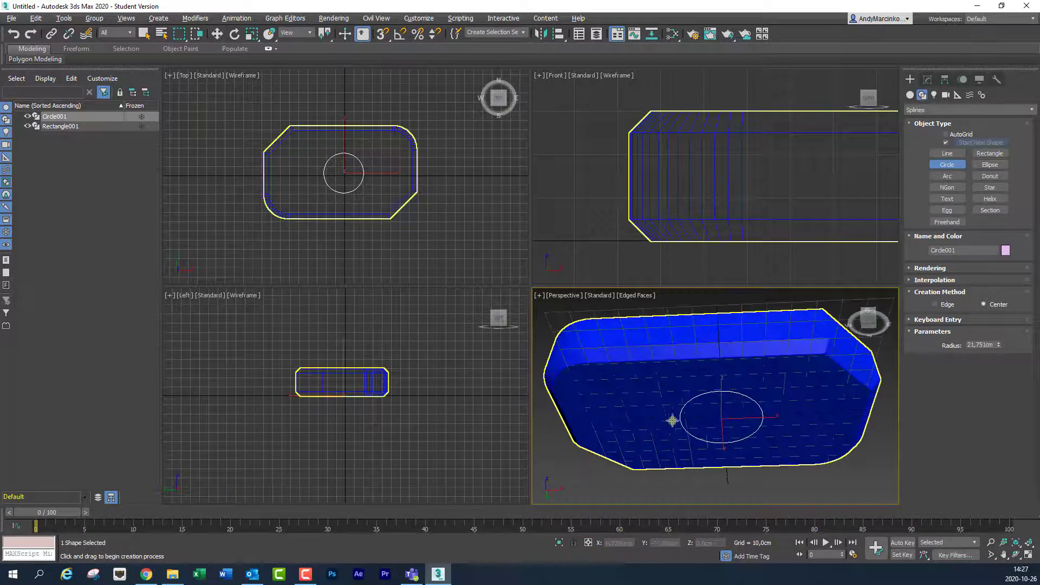
left_click(216, 33)
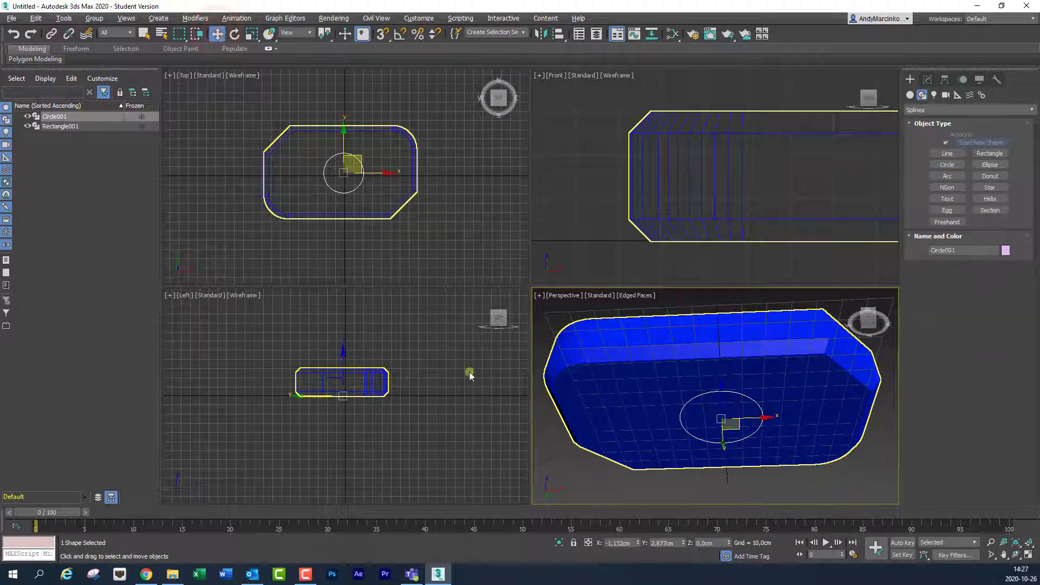
left_click(704, 353)
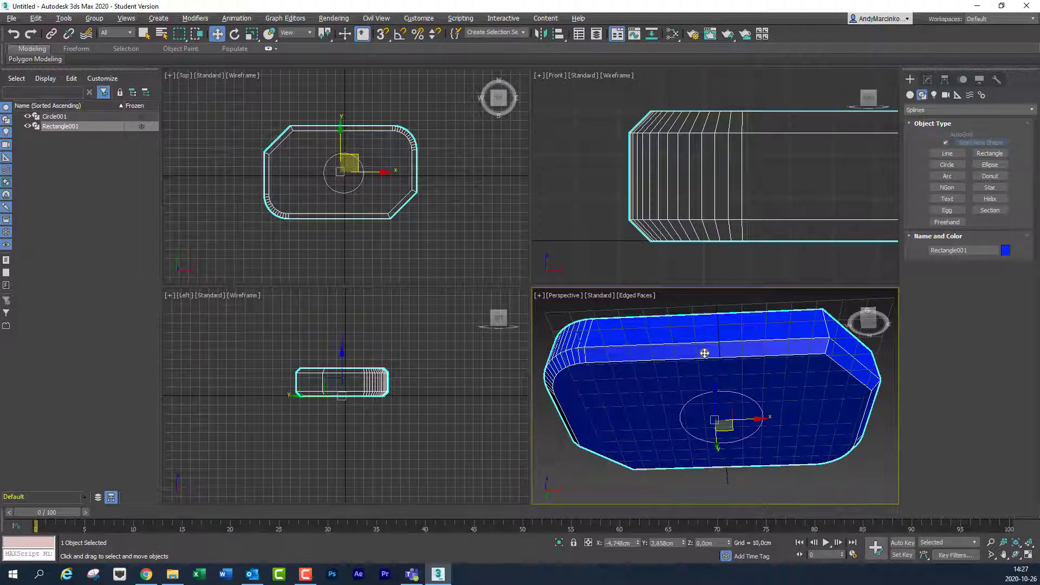
left_click(928, 80)
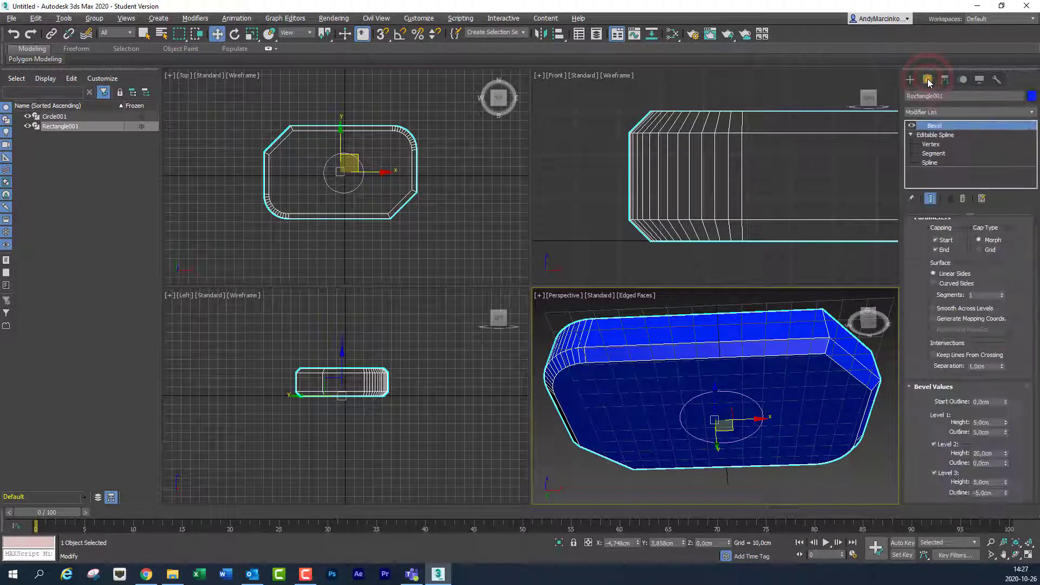
left_click(939, 136)
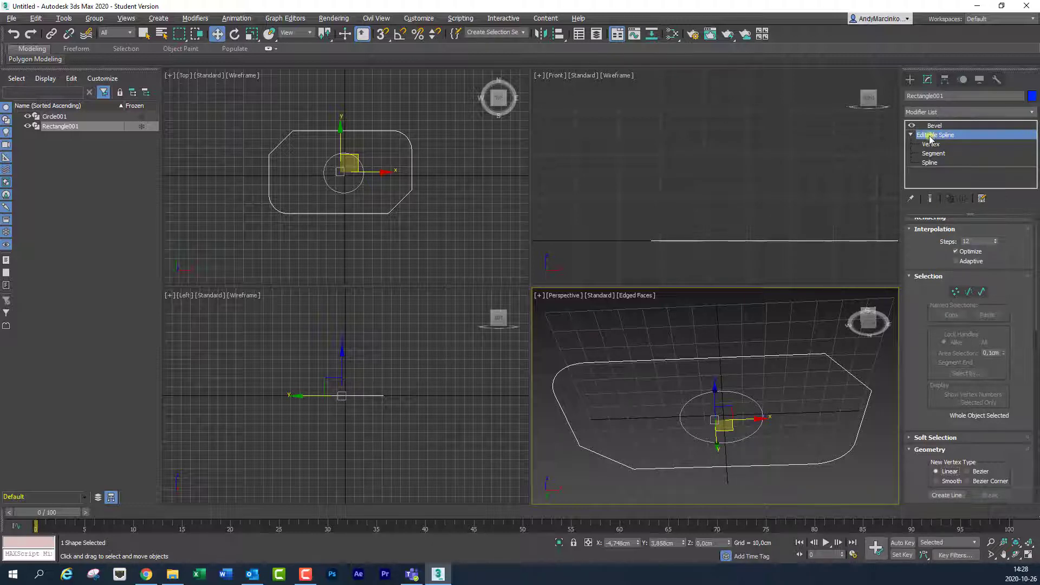
scroll(924, 400, "down", 5)
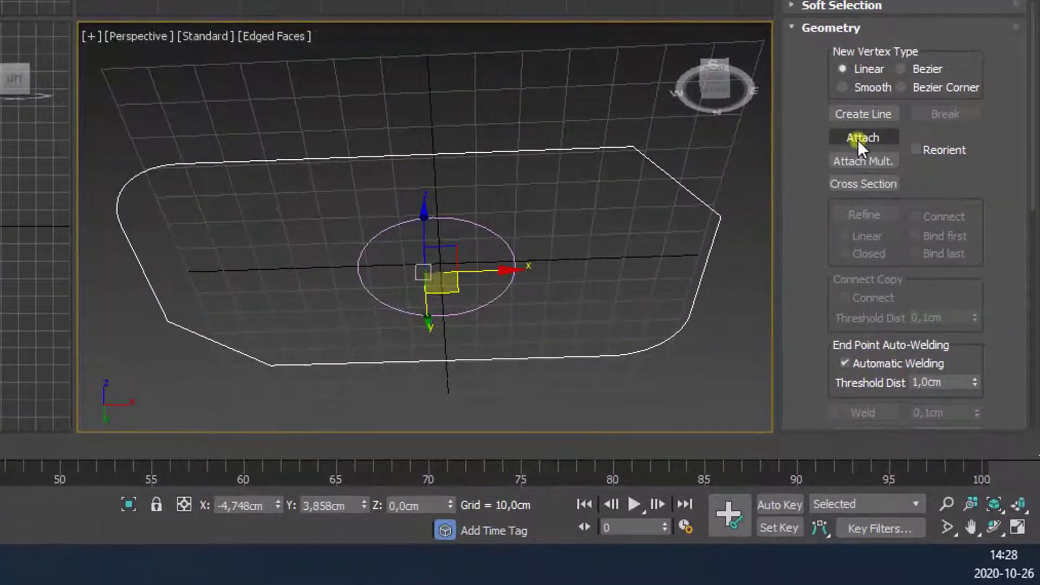
left_click(862, 137)
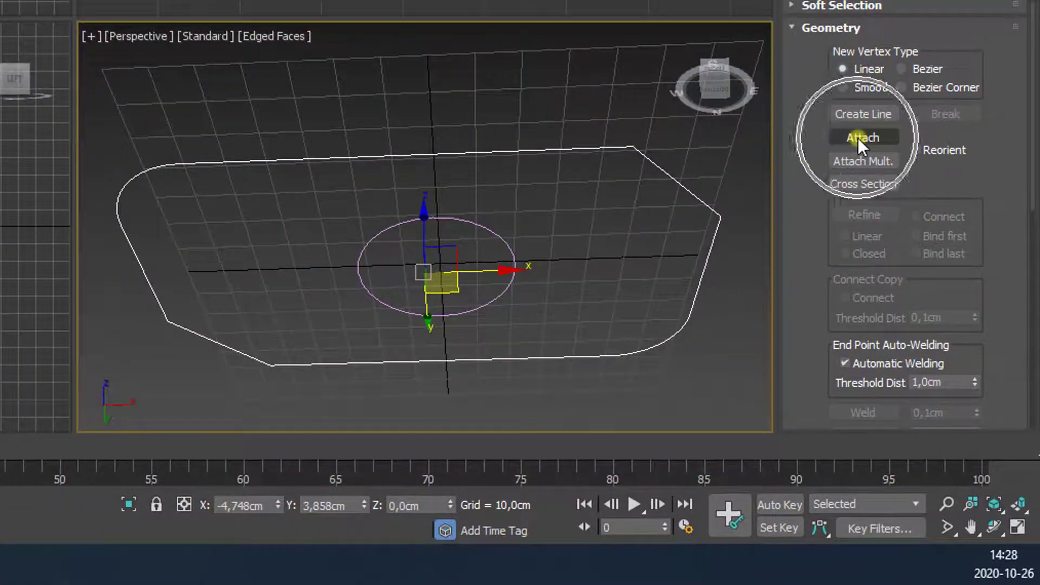
left_click(509, 245)
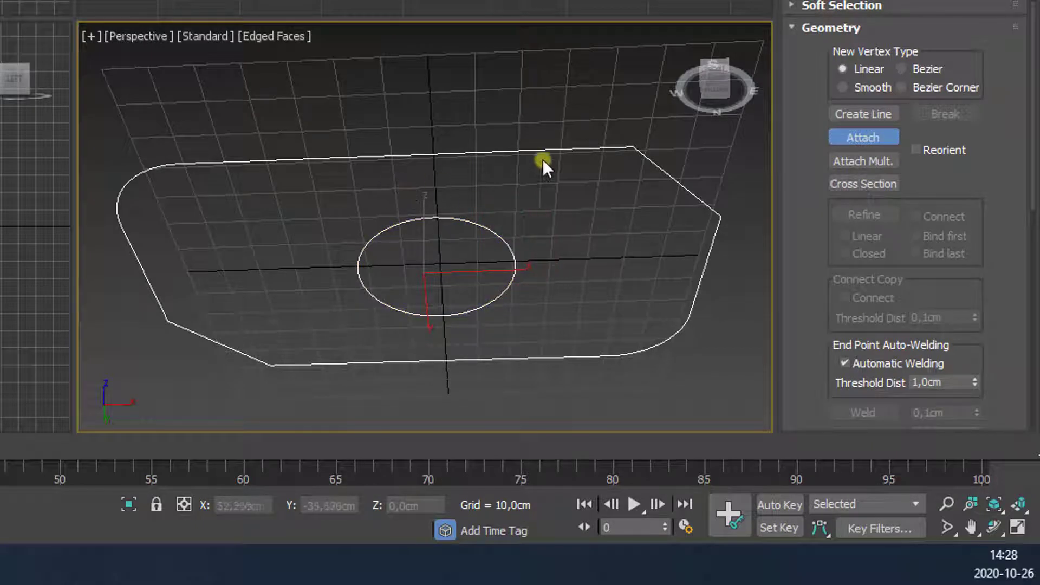
right_click(711, 163)
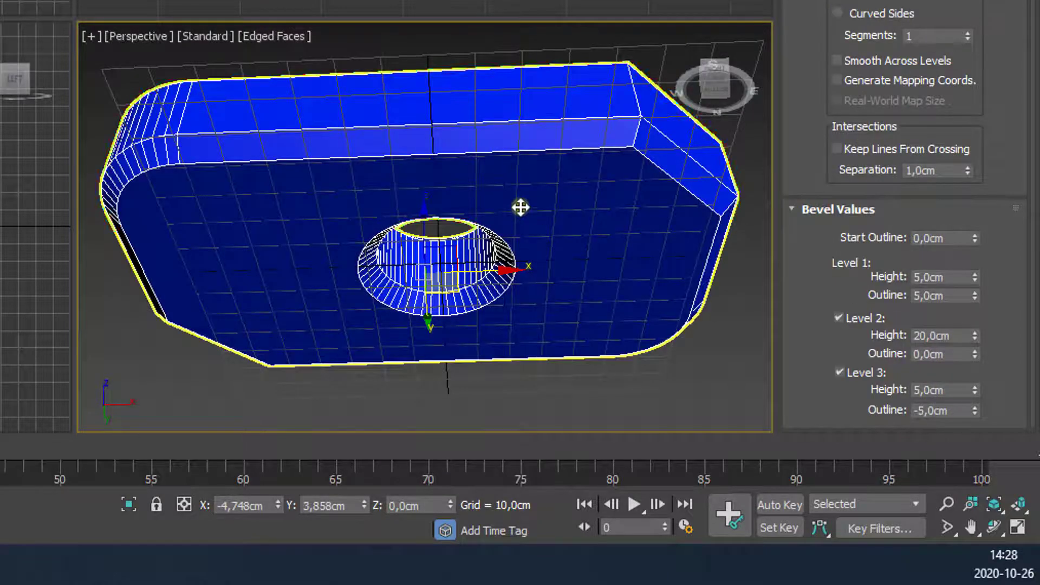
middle_click_drag(522, 206, 573, 383, "alt")
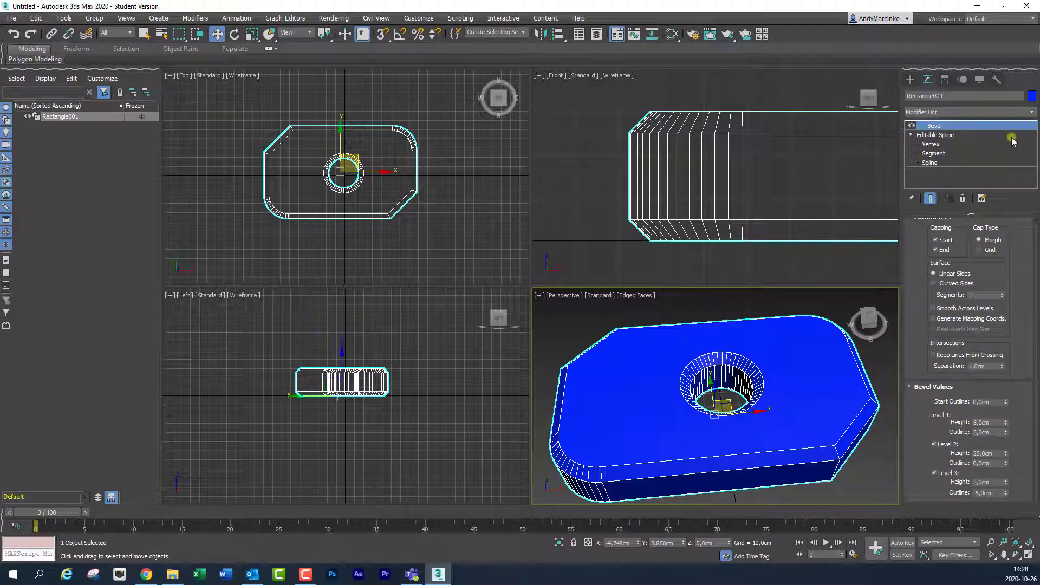
Step: Move the circle sub-spline towards the upper-left chamfer in the Top view, to about X -46 cm, Y 18 cm, and return to Bevel
left_click(934, 135)
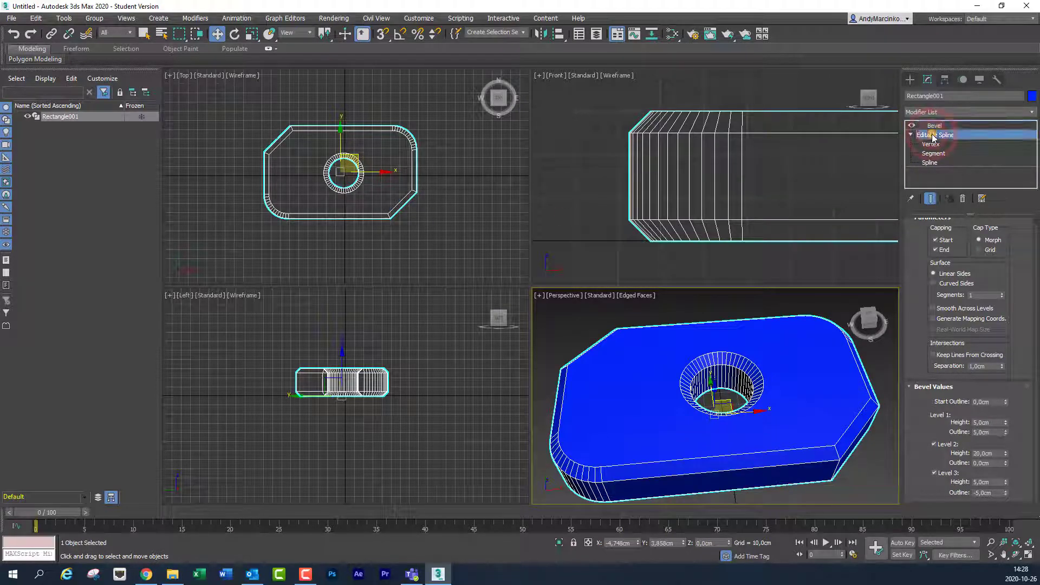
left_click(929, 163)
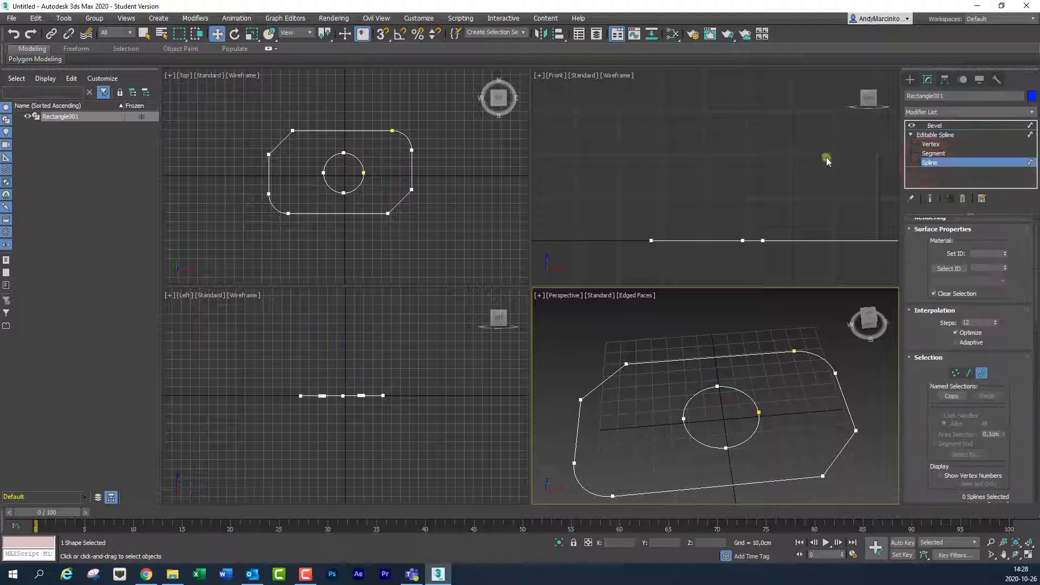
left_click(358, 185)
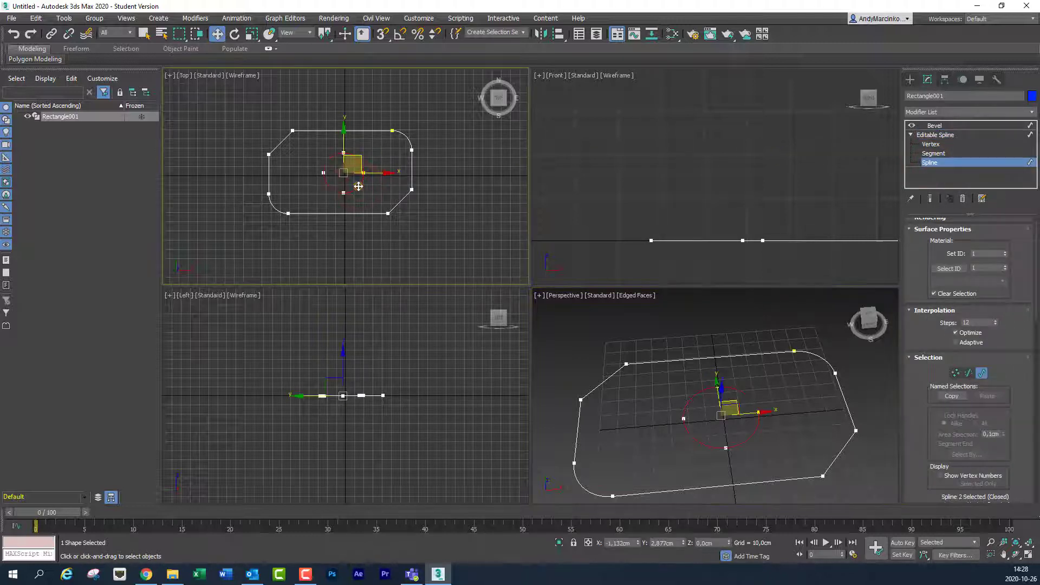
left_click_drag(363, 162, 322, 147)
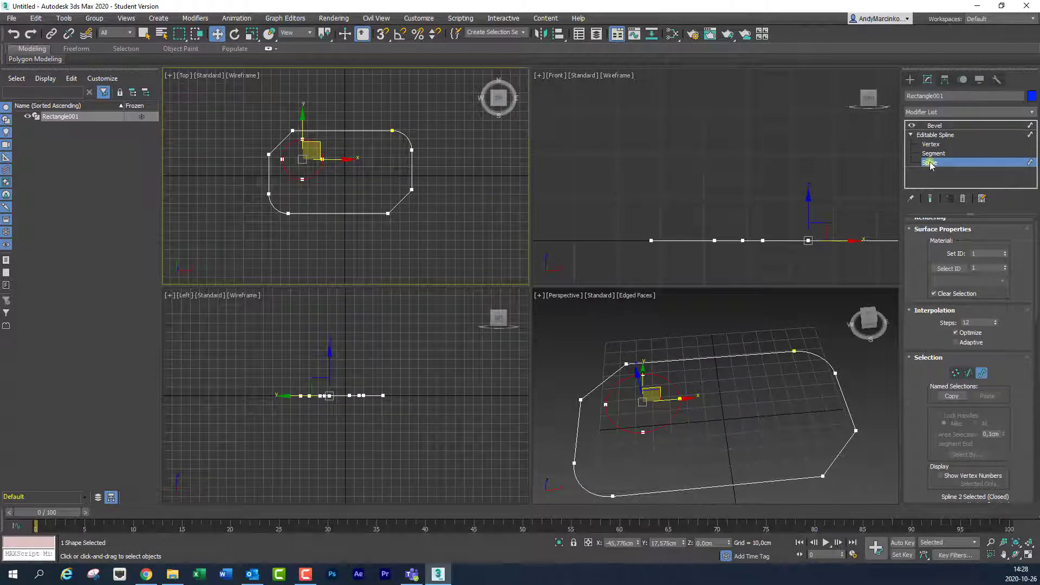
left_click(934, 135)
left_click(934, 126)
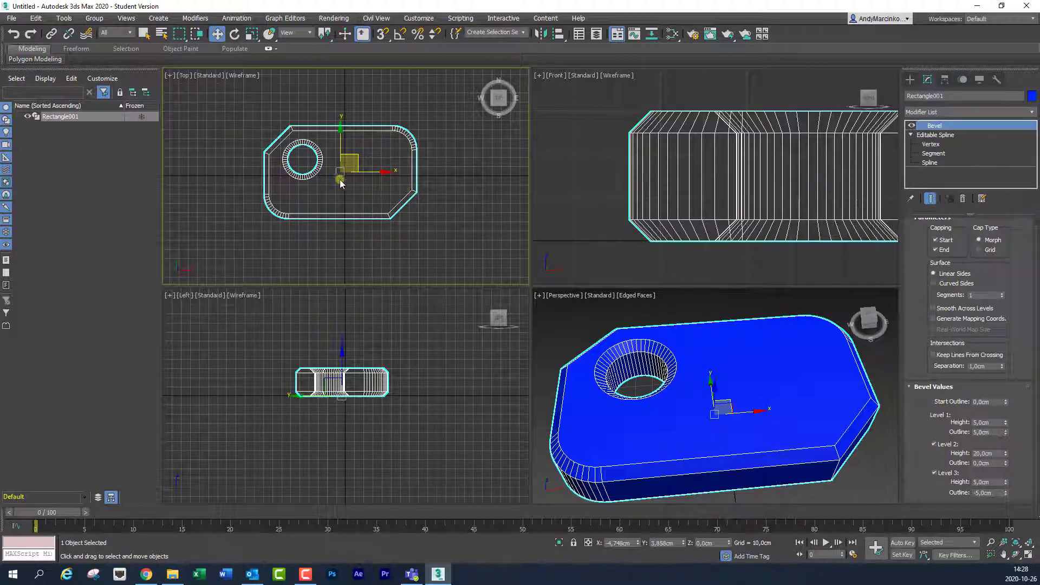
Step: Copy the circle sub-spline towards the lower-right chamfer in the Top view, at about X 31 cm, Y -5 cm, and return to Bevel
left_click(929, 162)
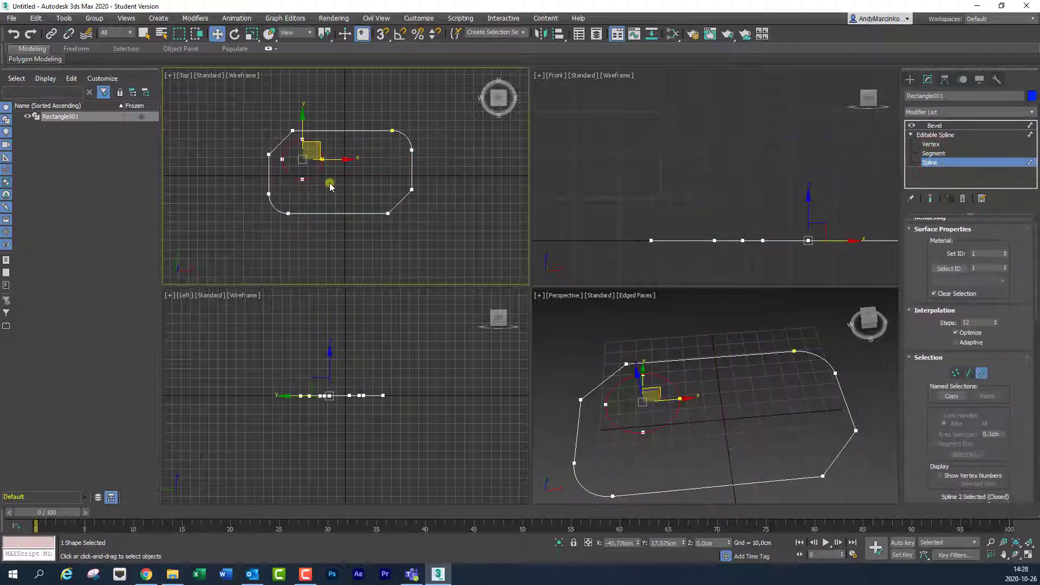
left_click(293, 139)
key("shift")
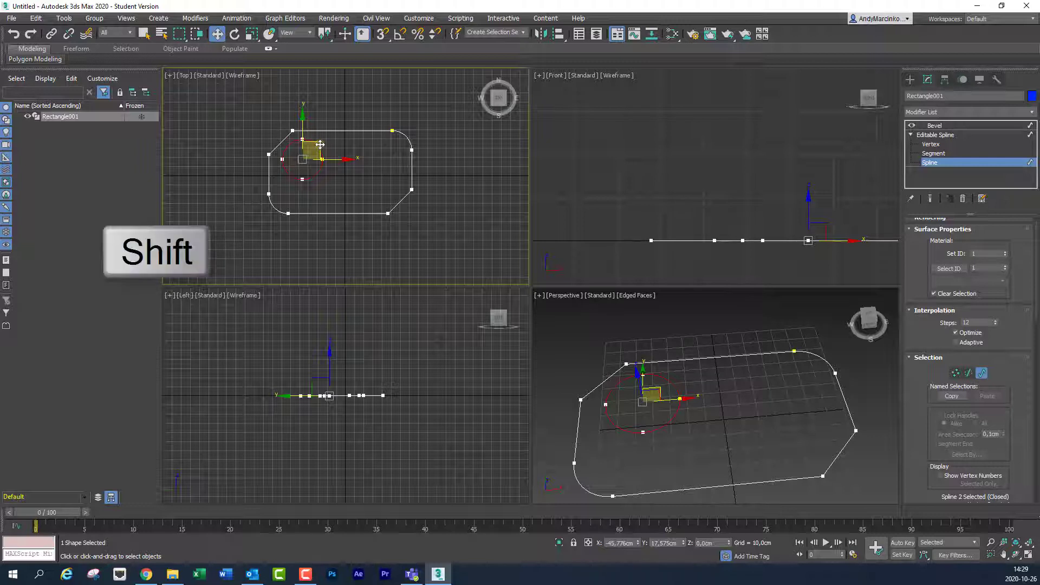
left_click(320, 144, "shift")
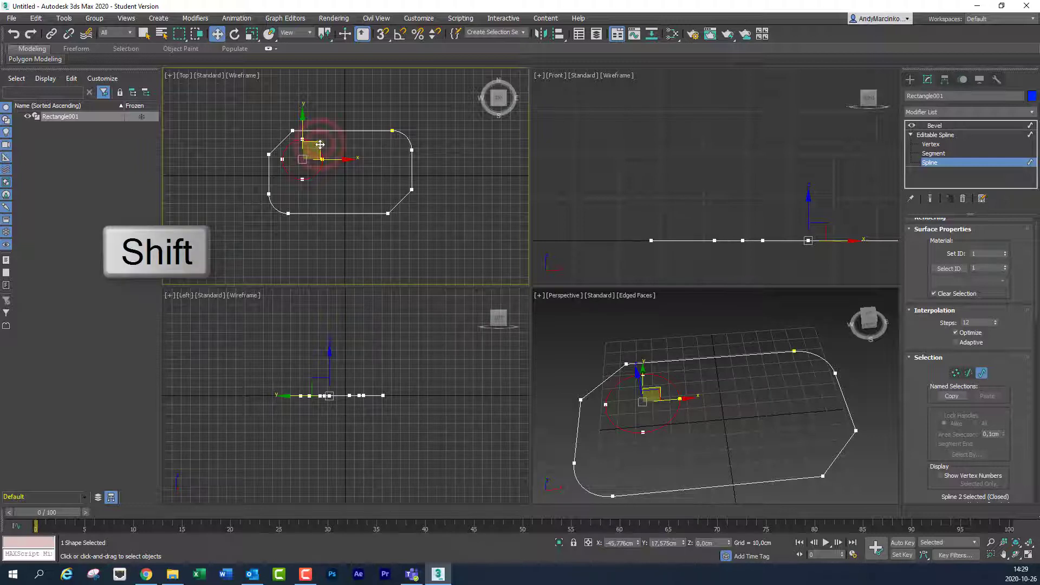
left_click_drag(320, 145, 390, 164, "shift")
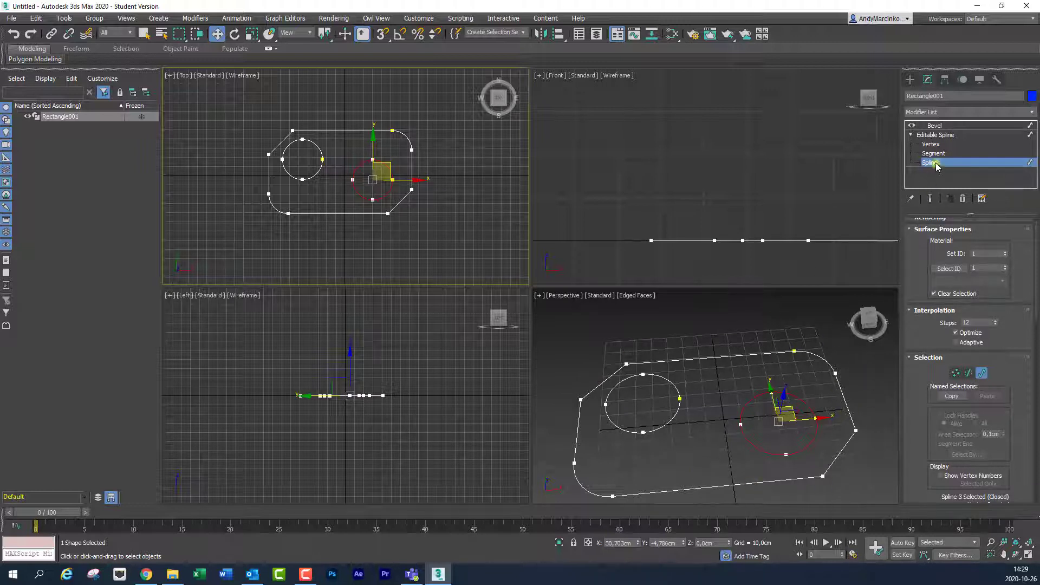
left_click(936, 134)
left_click(935, 125)
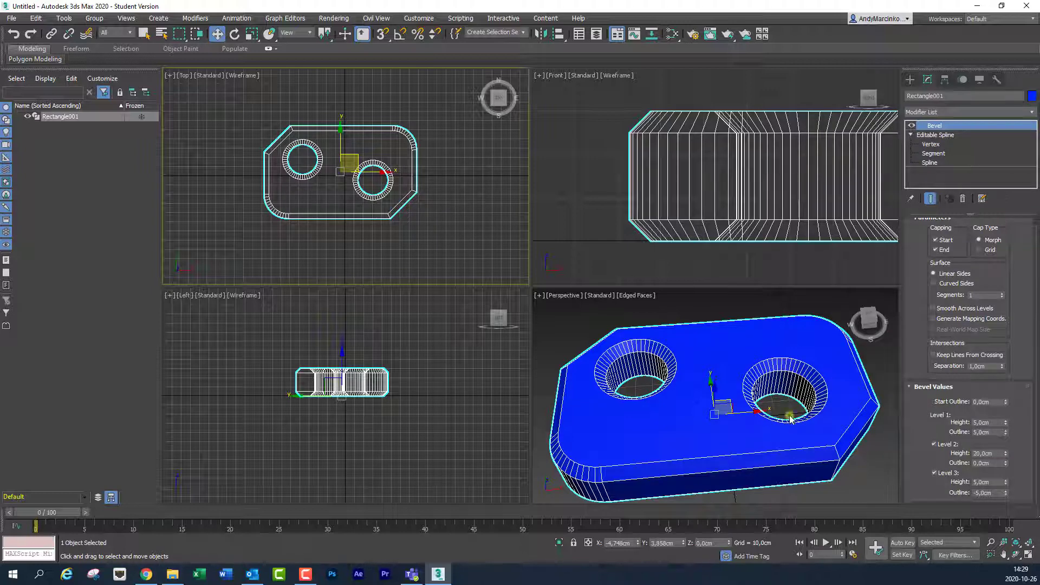
Step: Review the base spline with its two circles, then examine the two-hole solid in the Perspective view and its Bevel parameters
left_click(929, 136)
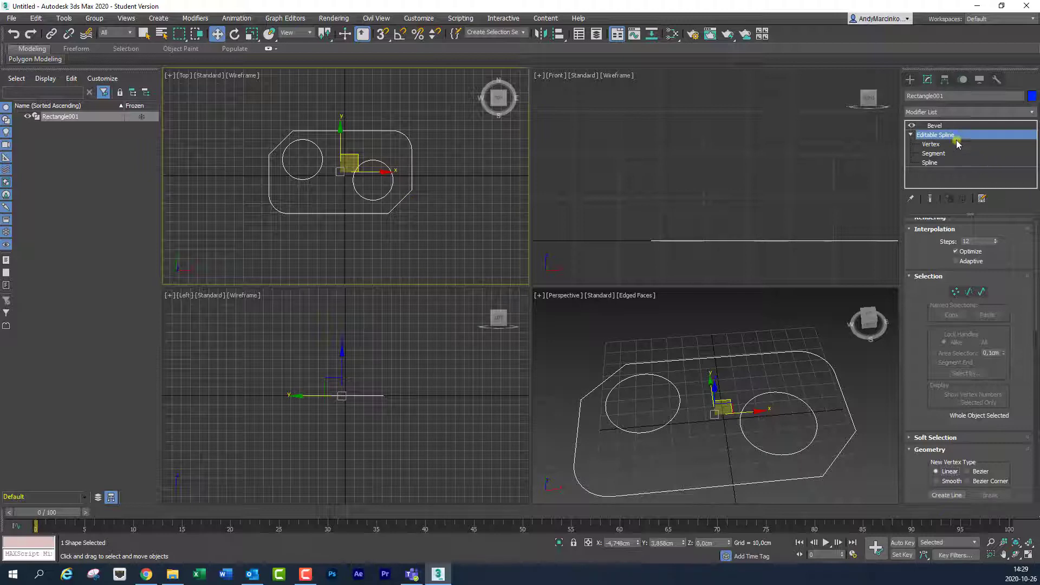
left_click(943, 126)
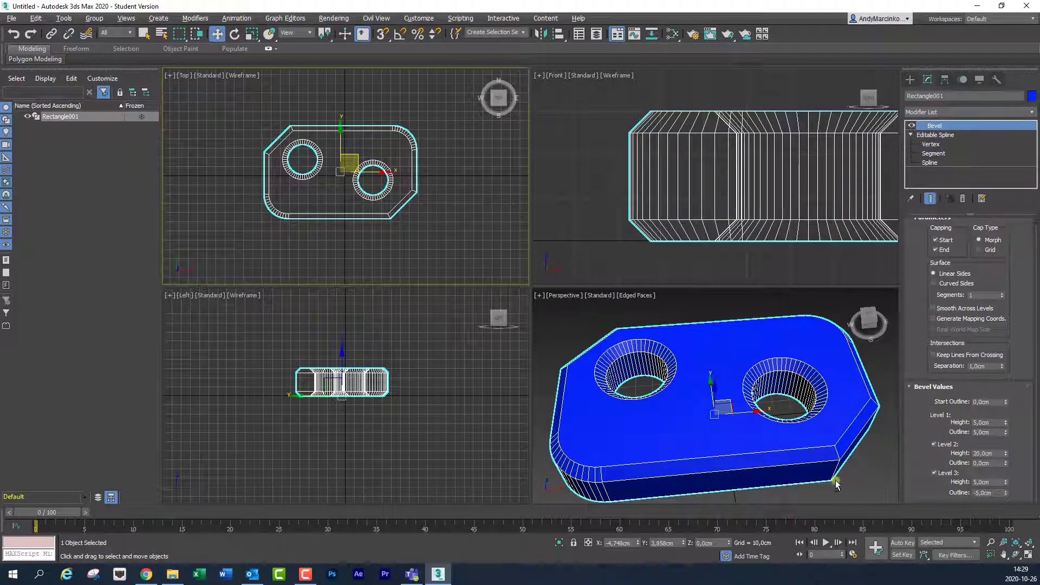
middle_click_drag(831, 483, 901, 458, "alt")
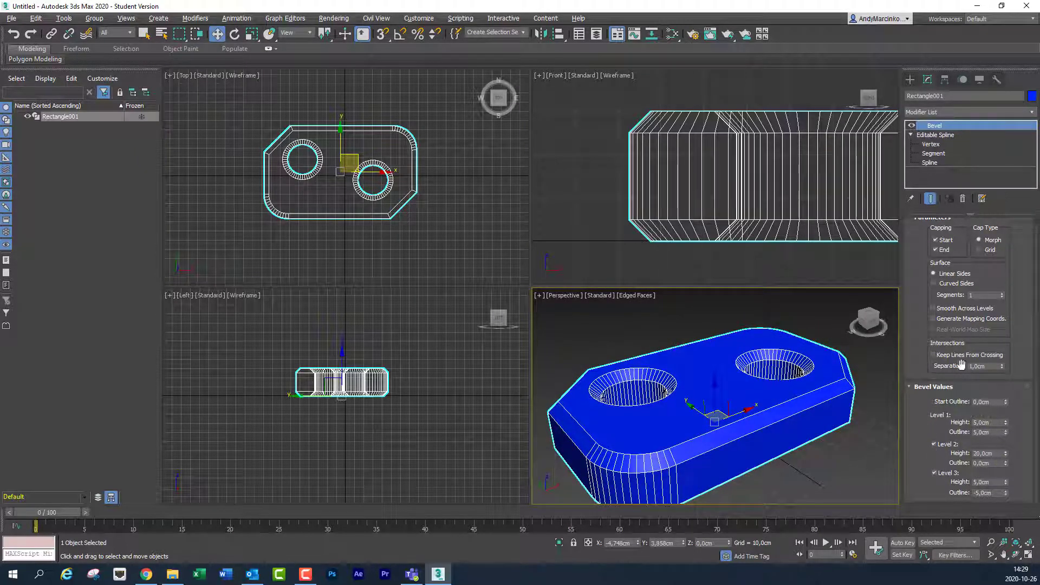
left_click_drag(915, 242, 911, 287)
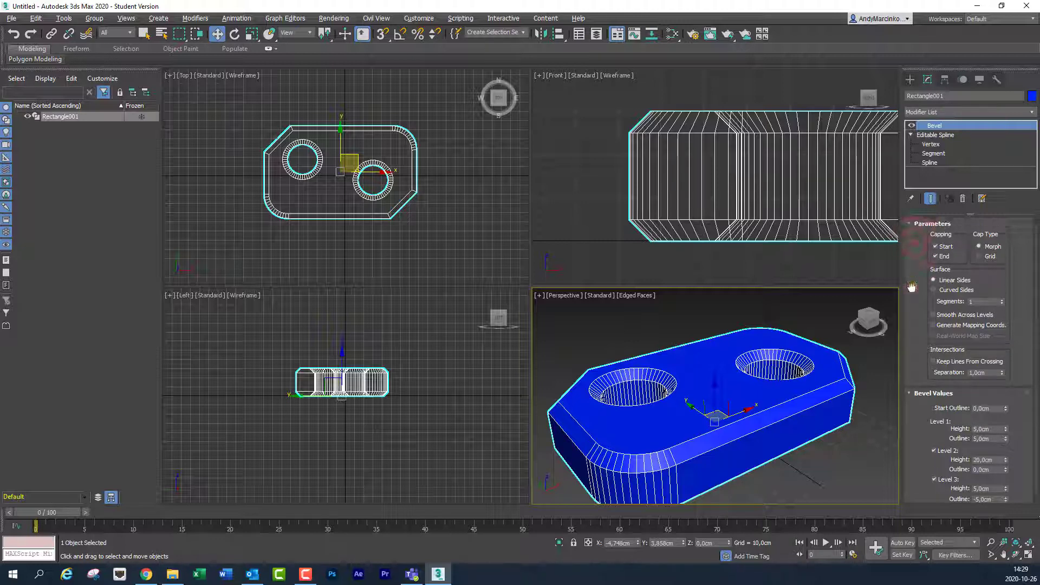
left_click(919, 235)
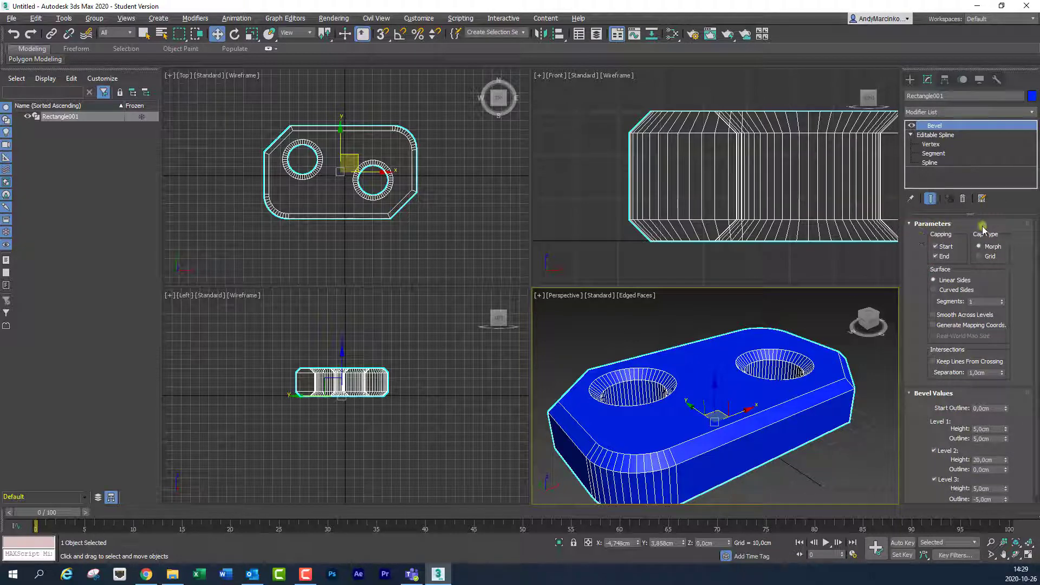
left_click(915, 301)
middle_click_drag(774, 477, 745, 445, "alt")
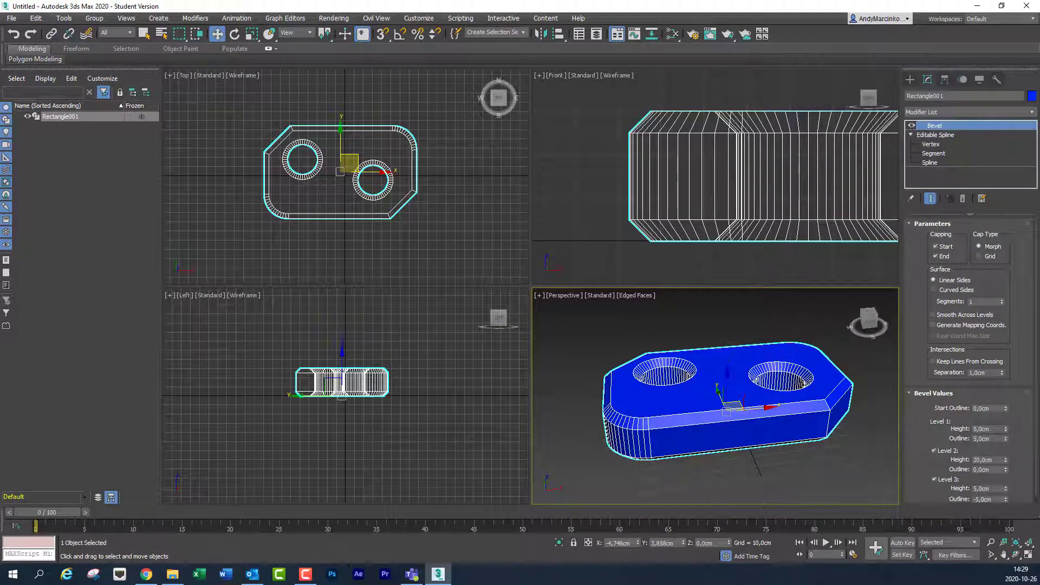